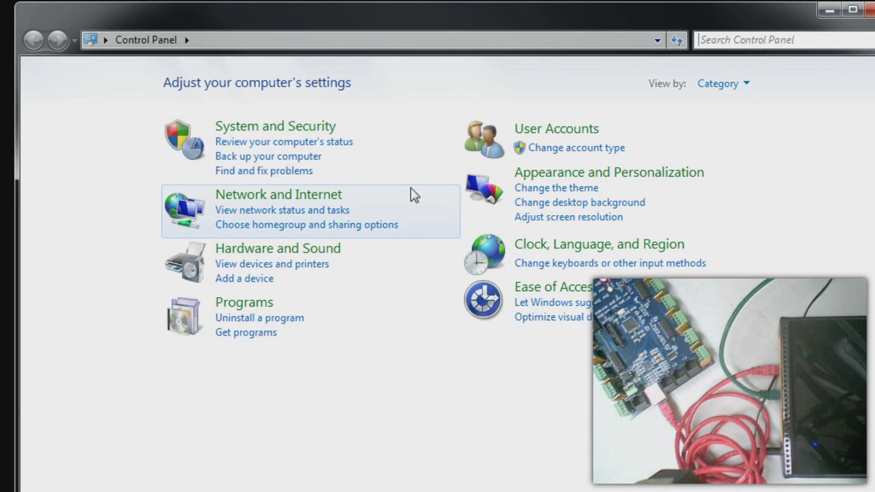
- Go through Network and Sharing Center to the adapter list and select Internal Network
left_click(249, 198)
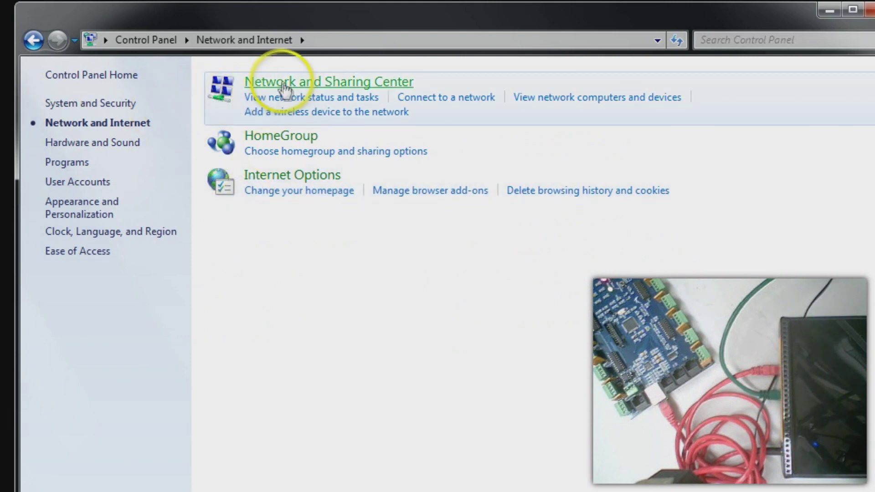
left_click(279, 82)
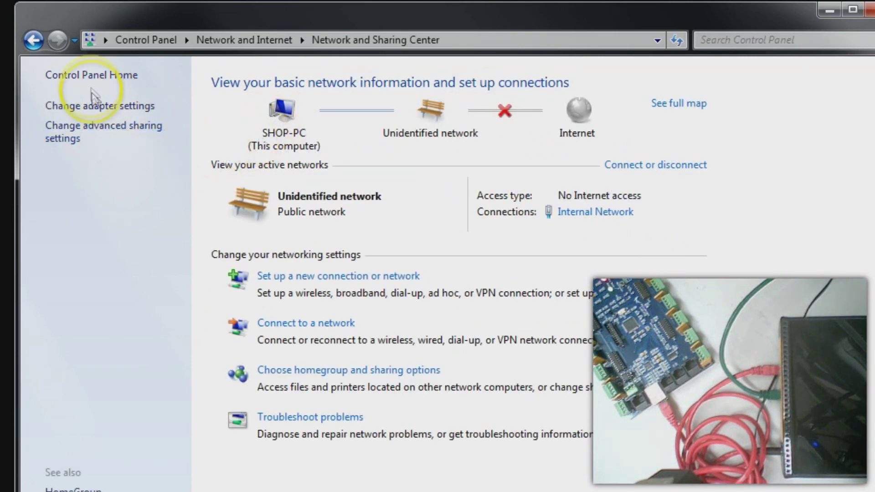
left_click(101, 105)
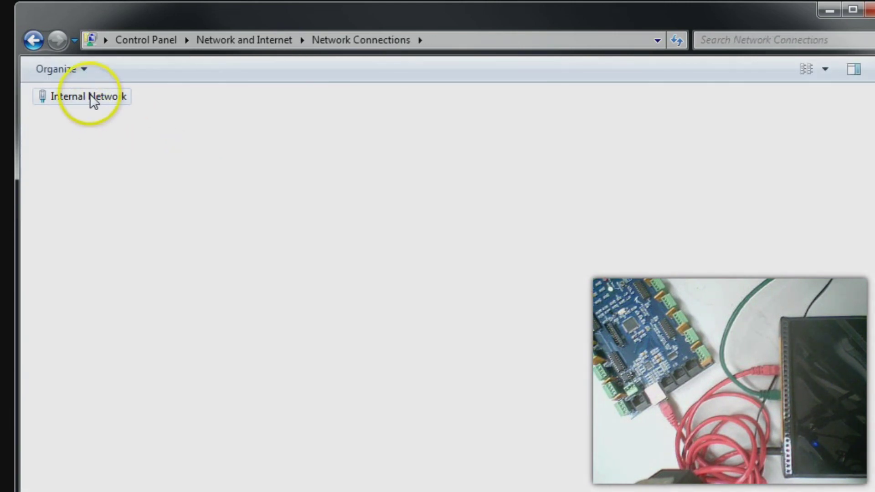
left_click(90, 98)
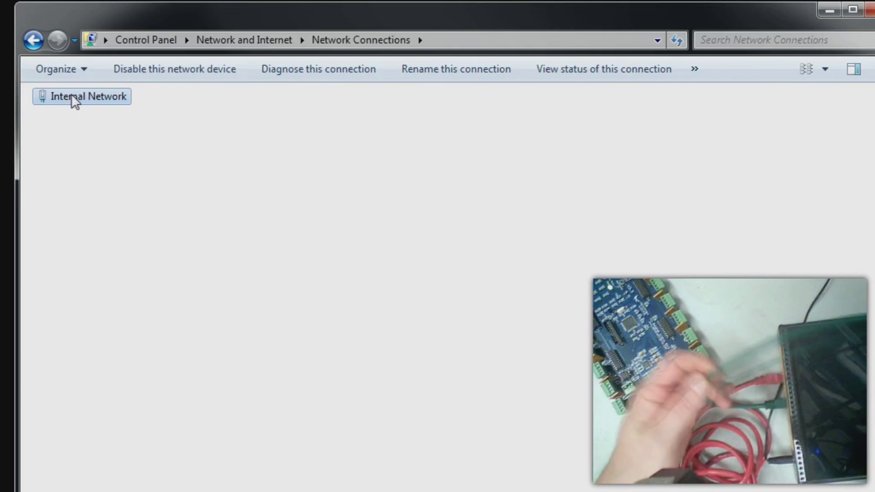
left_click(72, 96)
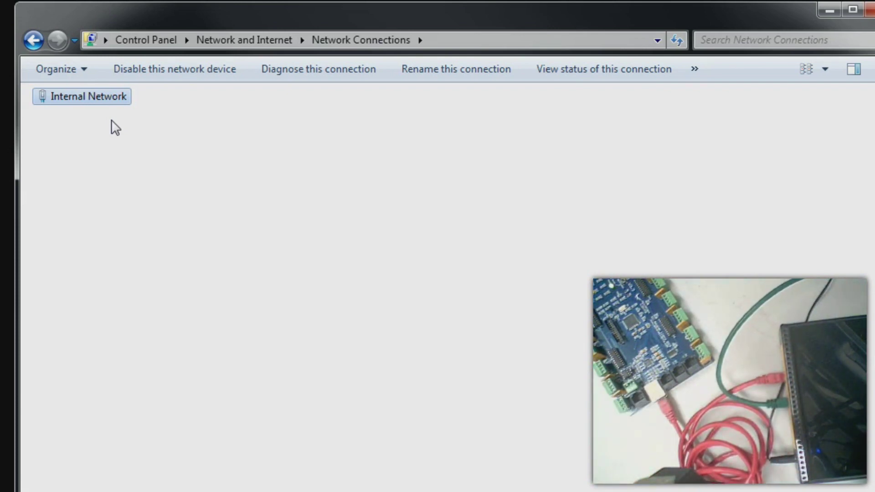
- Open Internal Network's TCP/IPv4 properties, showing 192.168.0.2, mask 255.255.255.0, gateway 192.168.0.1
right_click(103, 93)
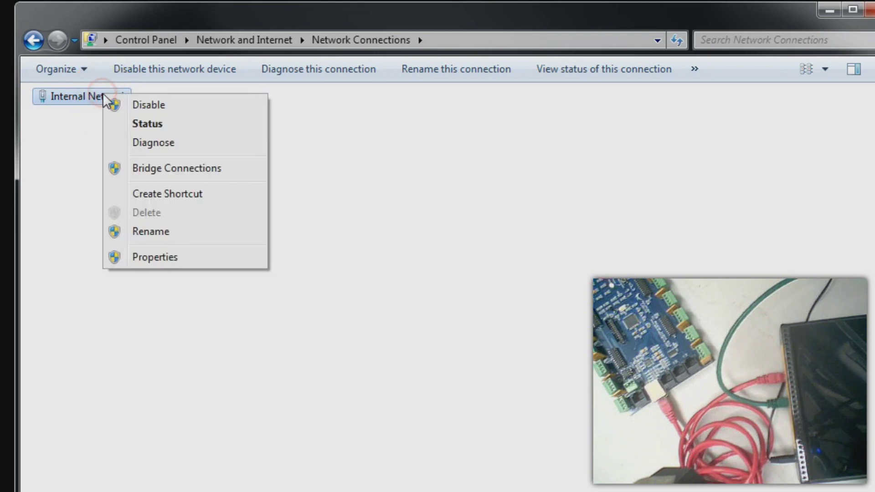
left_click(193, 256)
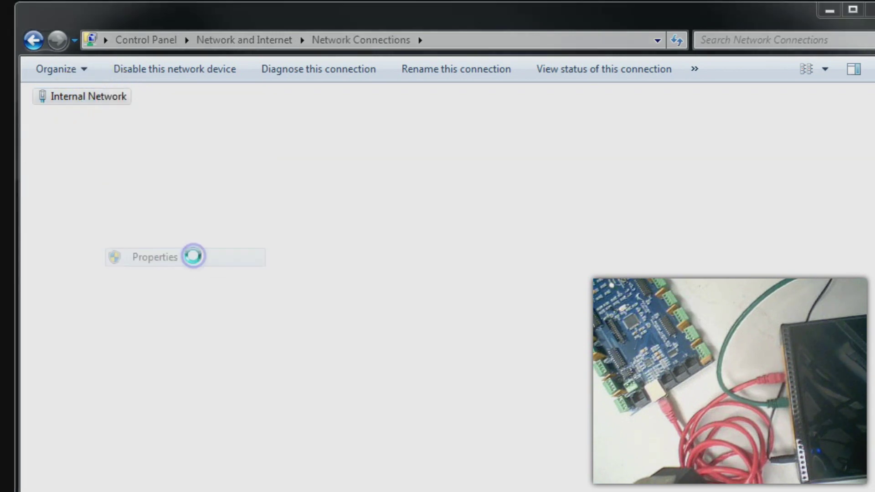
left_click_drag(178, 84, 290, 43)
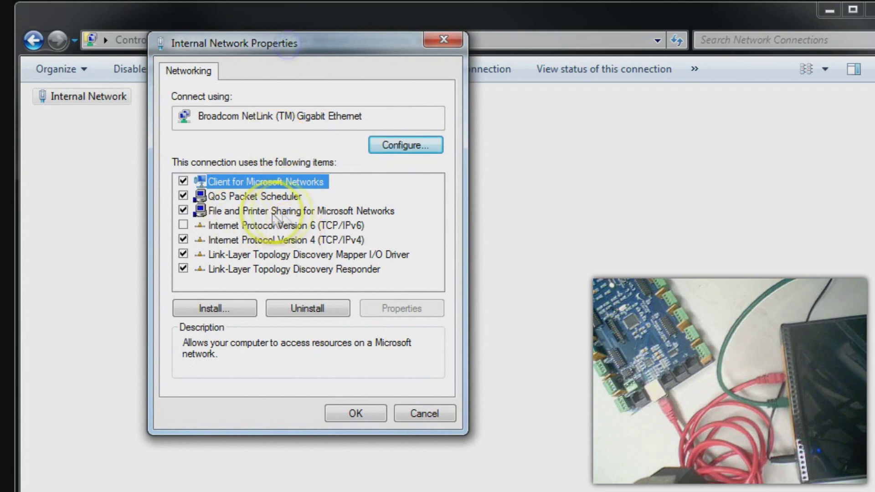
left_click(259, 240)
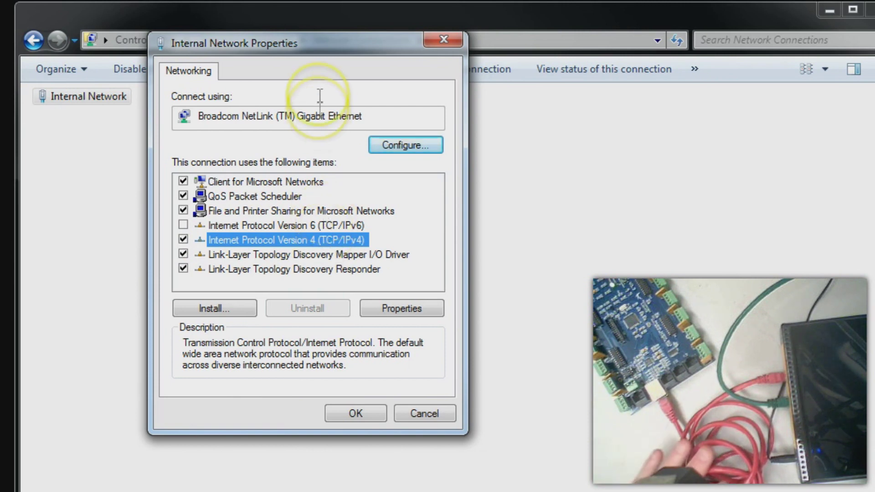
left_click_drag(375, 116, 189, 116)
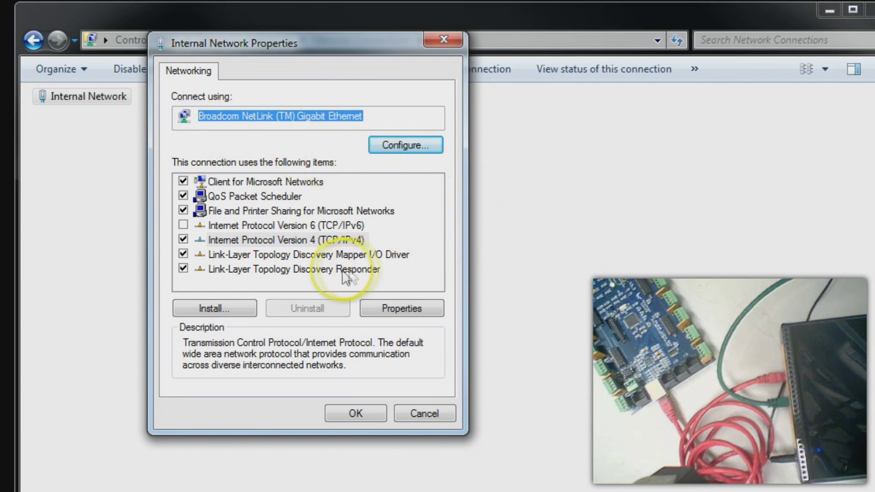
left_click(289, 238)
left_click(428, 309)
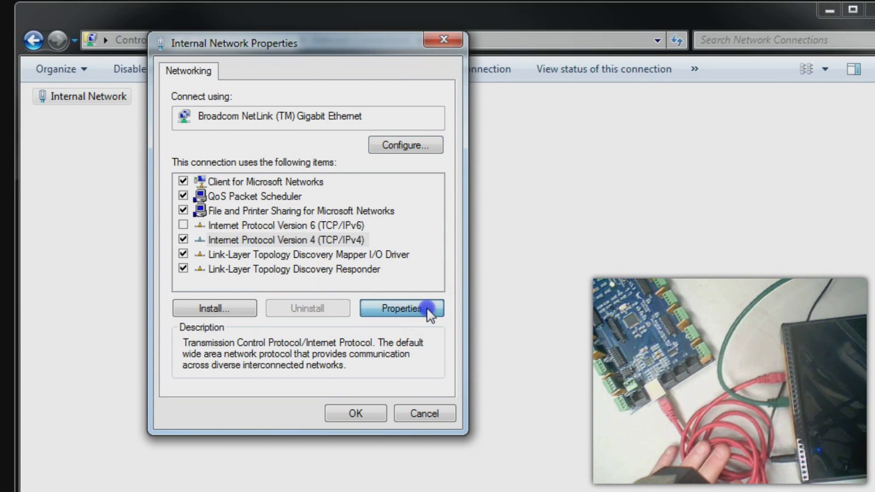
left_click(428, 308)
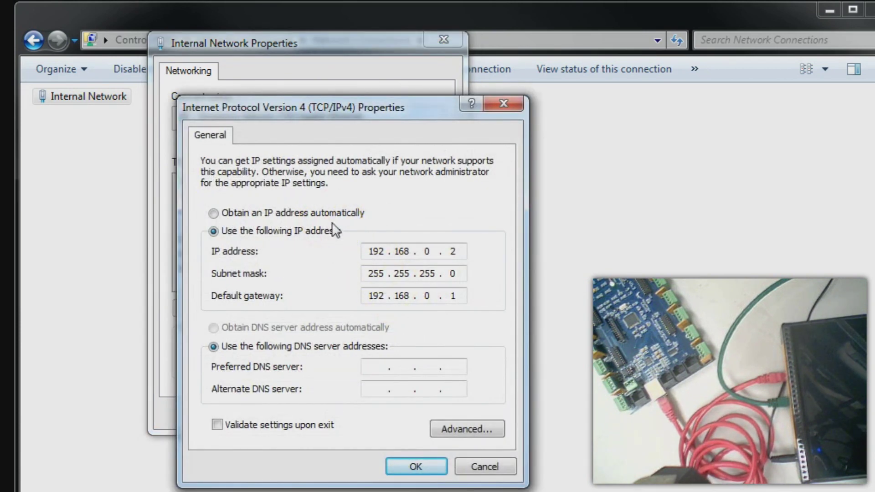
- Switch IPv4 to obtain an address automatically, then back to a manually specified address
left_click(292, 212)
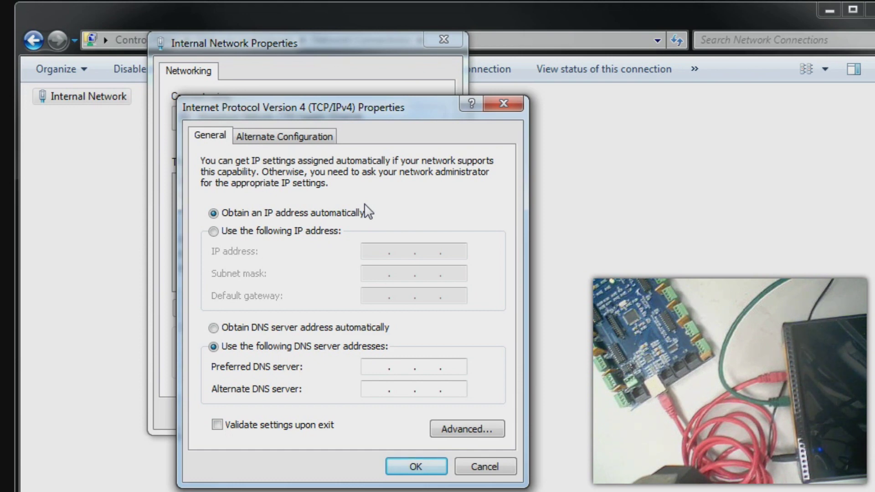
left_click(281, 231)
- Enter IP 192.168.0.2 with the default 255.255.255.0 mask and begin the gateway
left_click(372, 249)
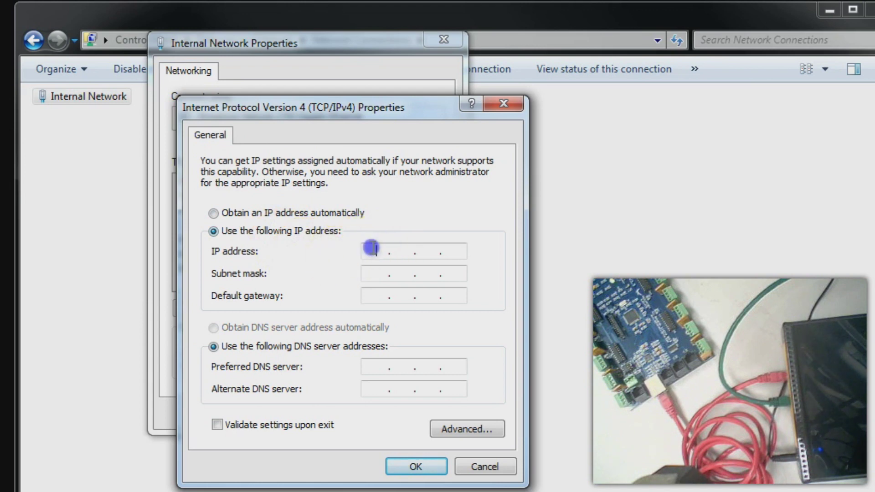
type("192 . 168 . 0 . 2")
left_click(376, 272)
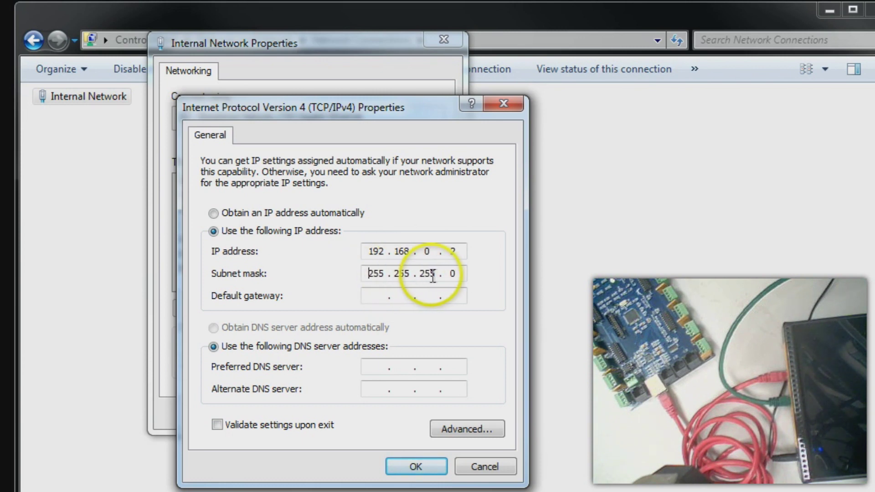
left_click(451, 272)
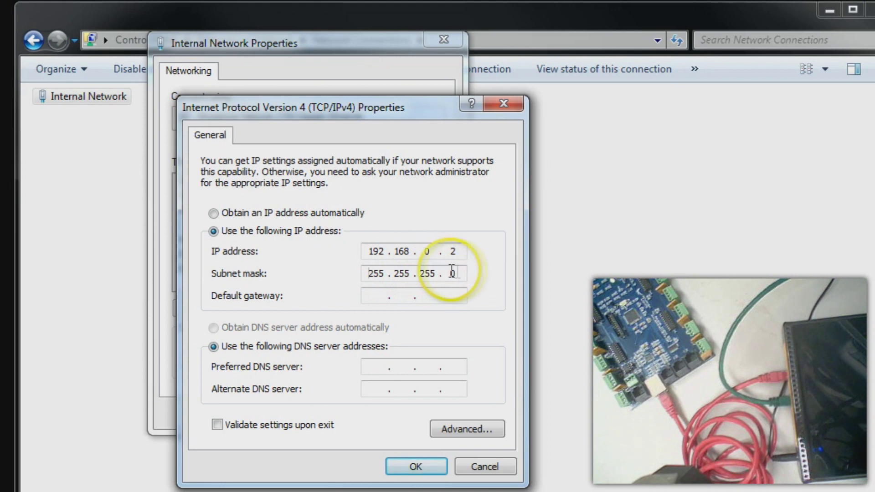
left_click(378, 296)
type("192.168.0.1")
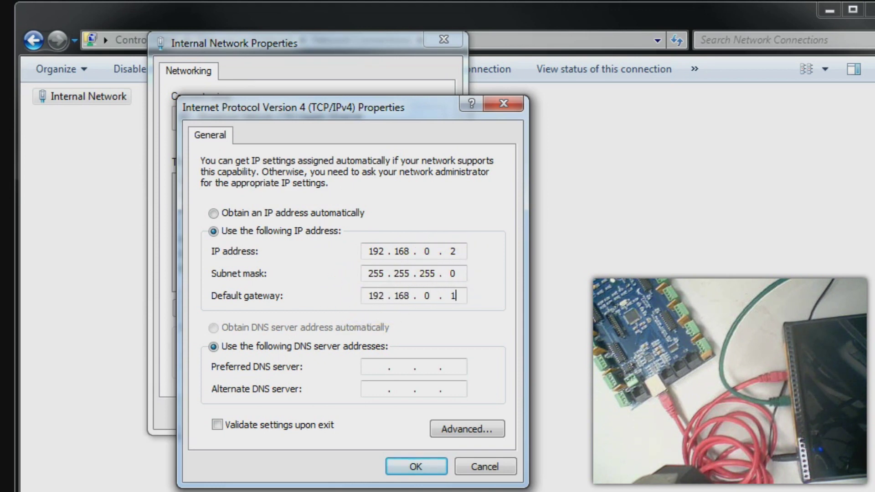
left_click(385, 298)
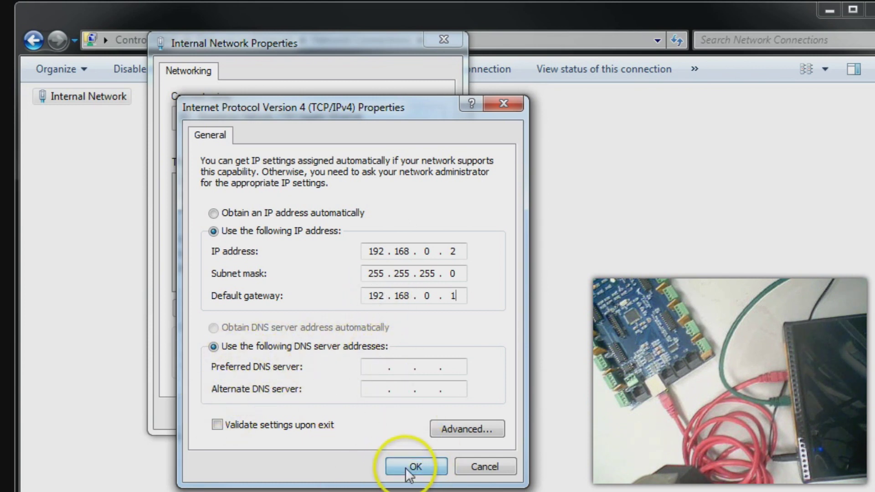
- Edit the IP address octets, trying 50 as the last octet and 10.10.10 first
left_click(385, 252)
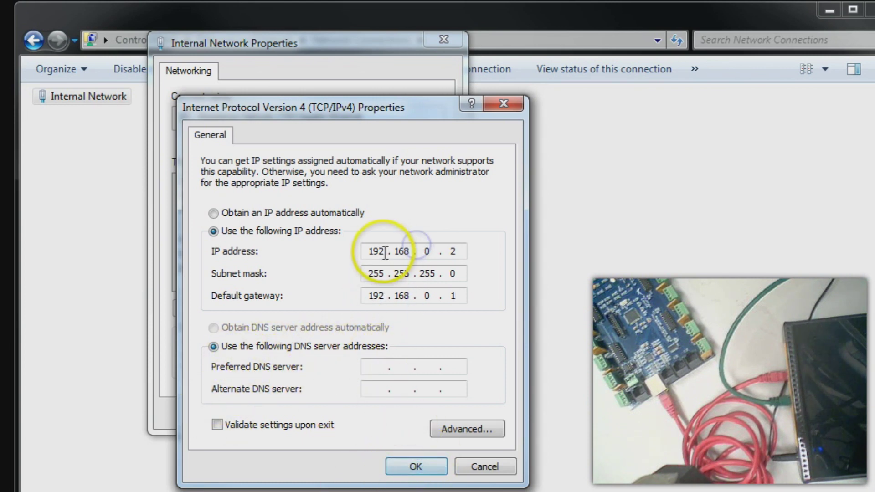
left_click_drag(448, 251, 470, 255)
type("50")
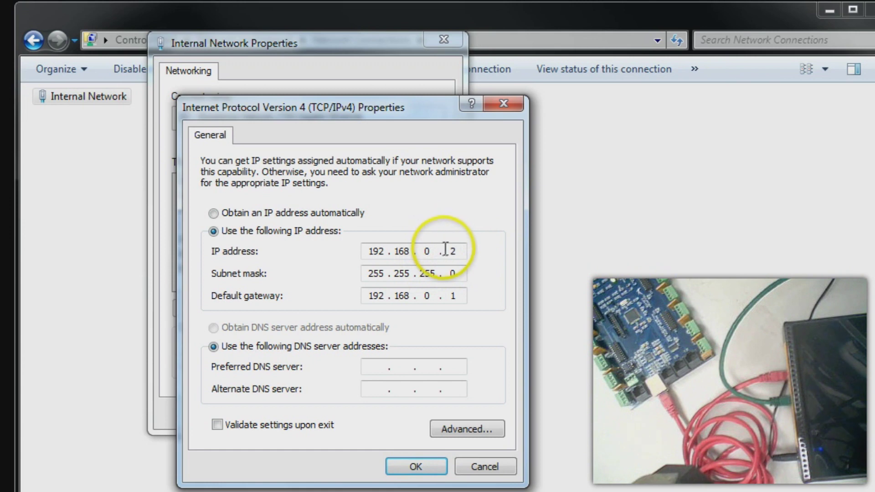
left_click_drag(453, 253, 488, 248)
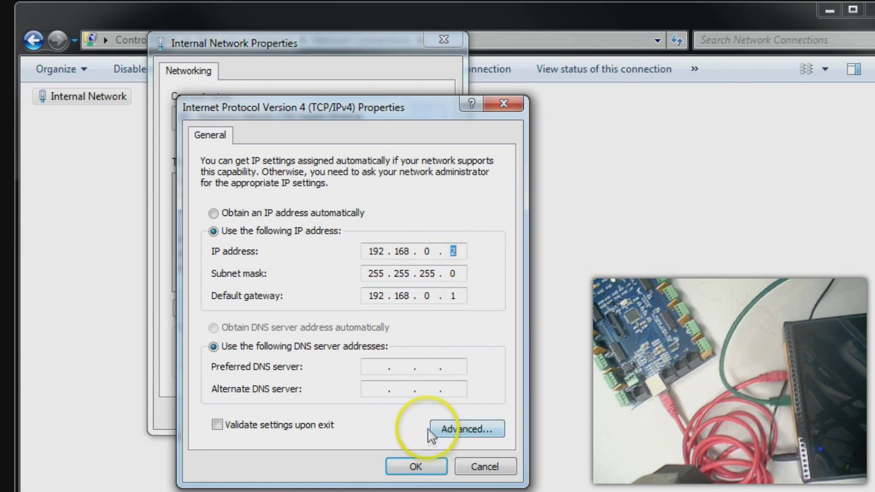
double_click(370, 251)
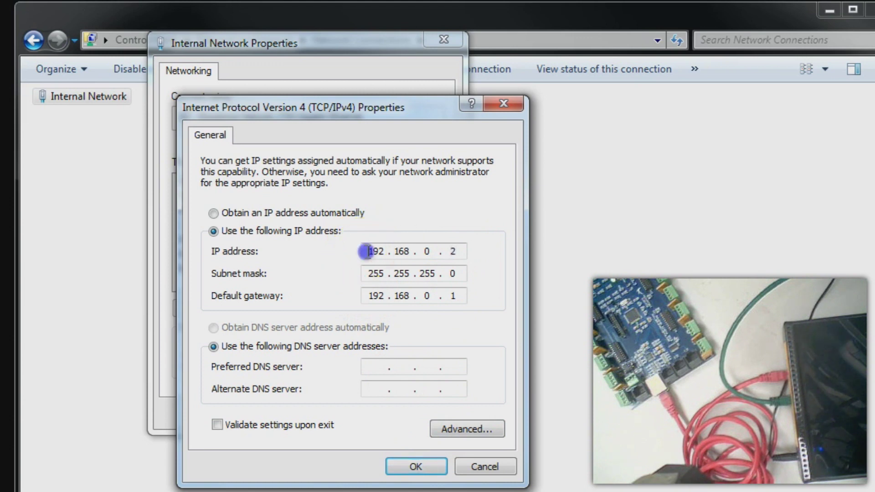
type("10.10.10.")
key("shift+Tab")
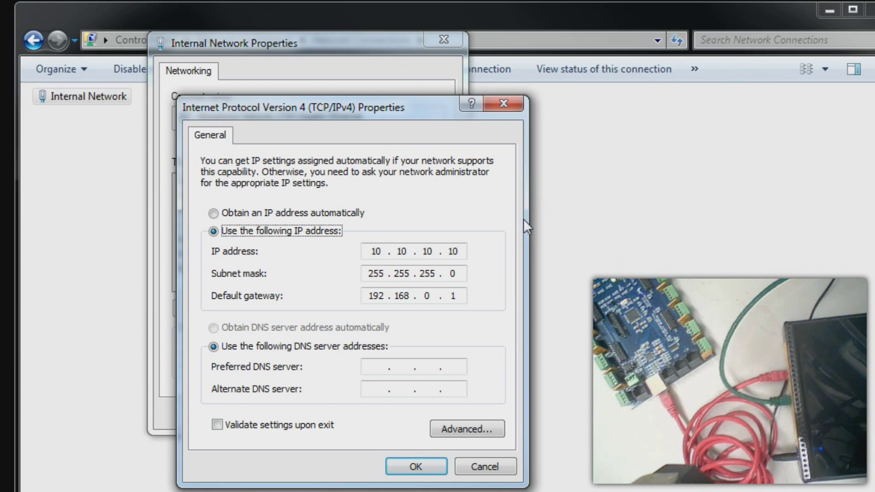
key("Tab")
- Restore the IP to 192.168.0.2 and save the static IPv4 settings
left_click(500, 218)
type("192")
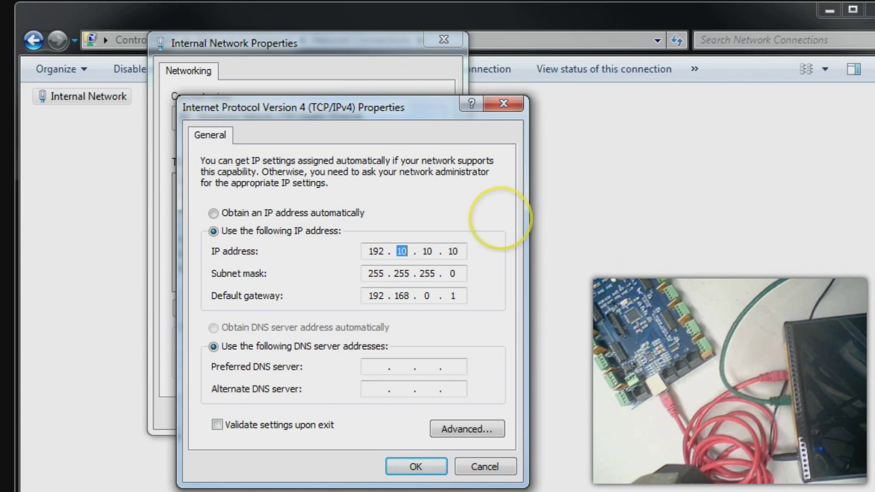
left_click(500, 218)
type("1680.")
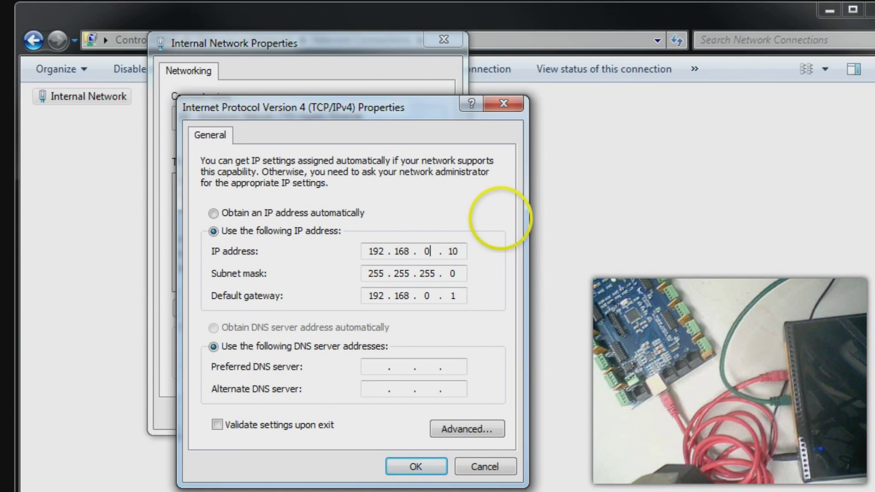
type("2")
left_click(415, 467)
- Close the adapter properties, enlarge the Command Prompt window, and run IPCONFIG
left_click(337, 410)
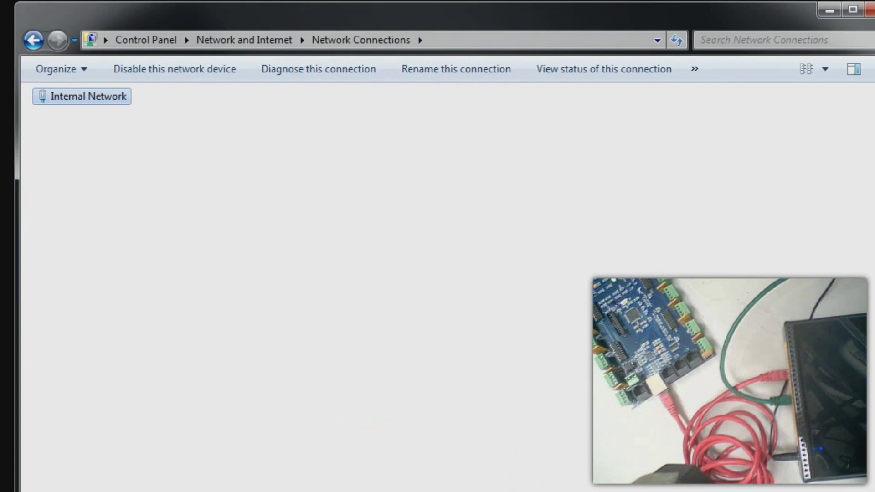
left_click(482, 312)
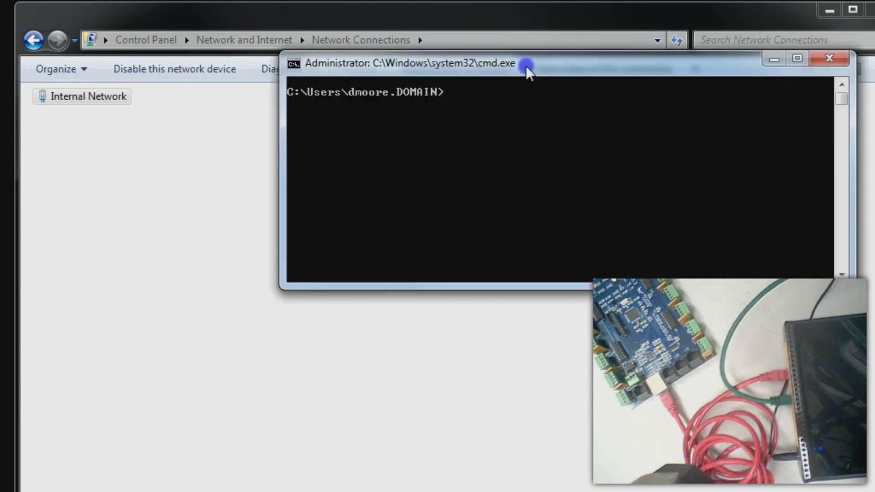
left_click_drag(523, 65, 419, 137)
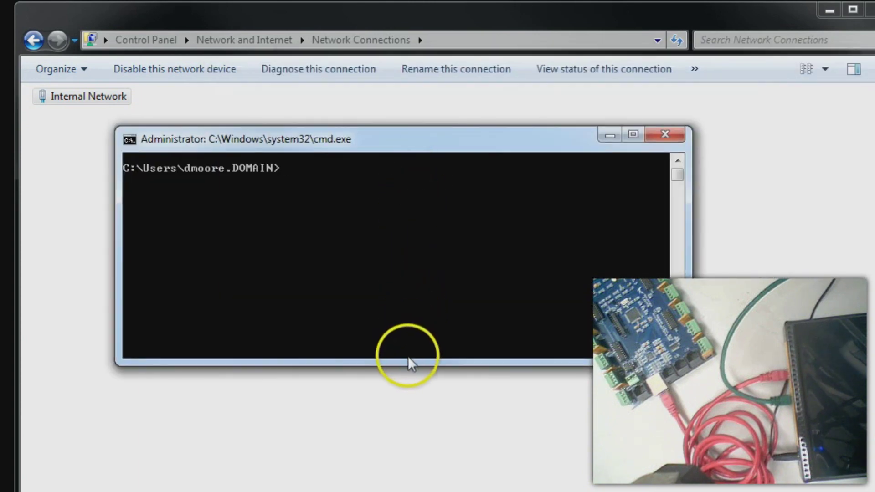
left_click_drag(404, 362, 384, 434)
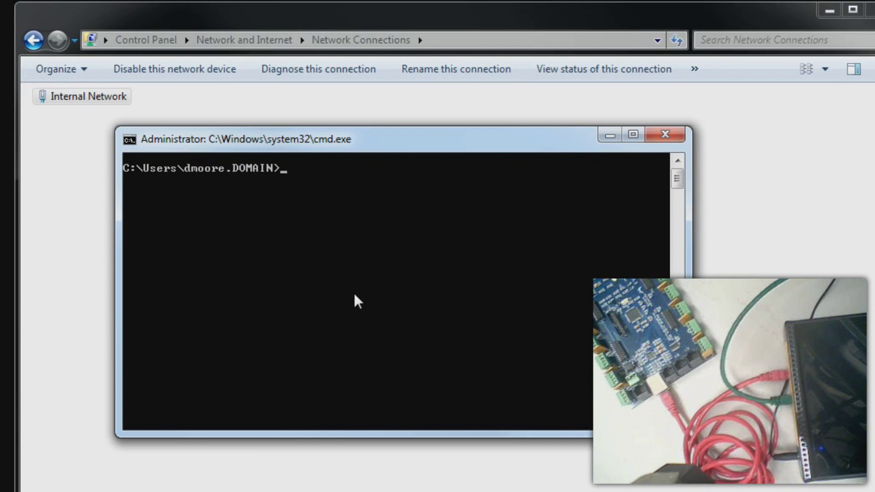
type("IPCONFIG")
key("Return")
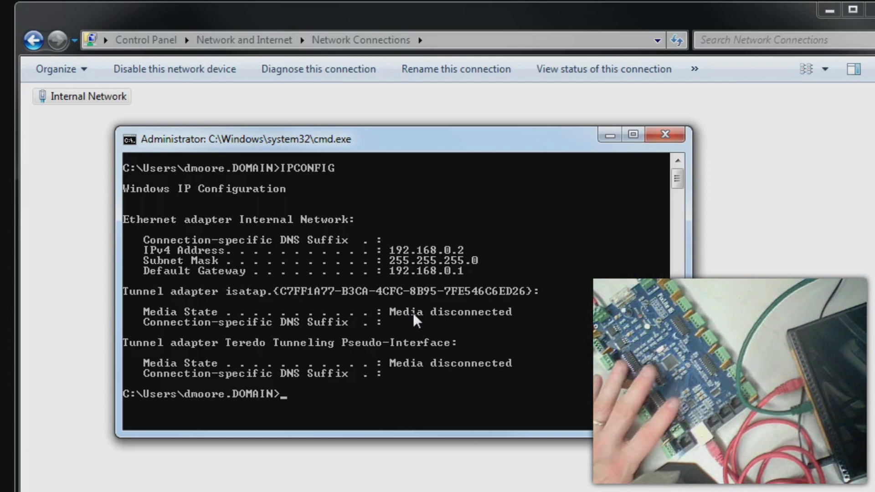
left_click(393, 284)
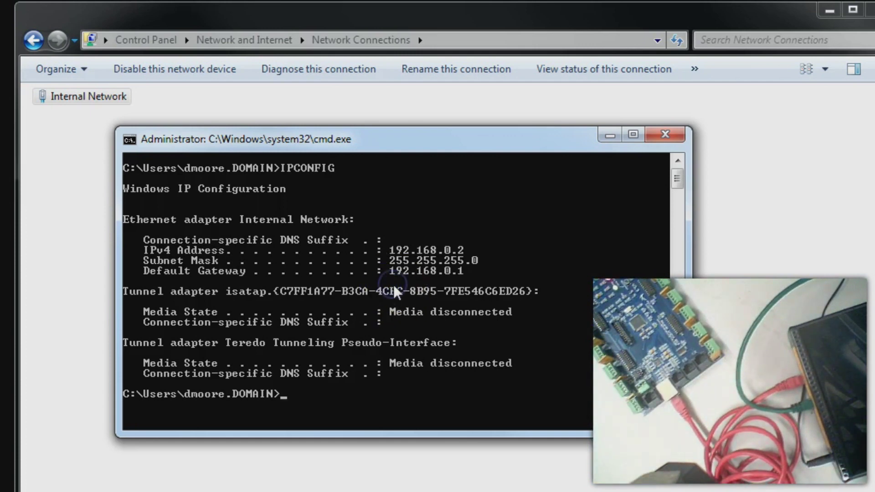
- Ping 192.168.0.50, getting 4 of 4 replies with 0% loss
type("PING")
type("89")
key("BackSpace")
key("BackSpace")
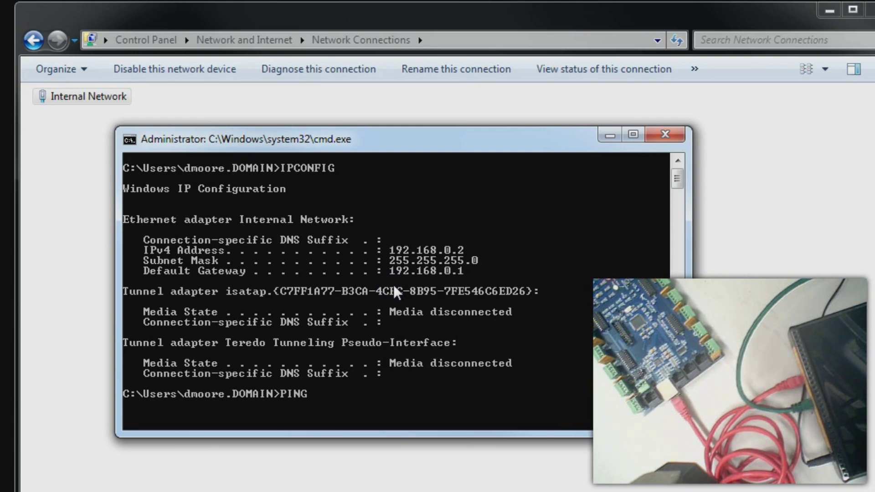
type("192")
type(".168.0.5")
type("0")
key("BackSpace")
type(".50")
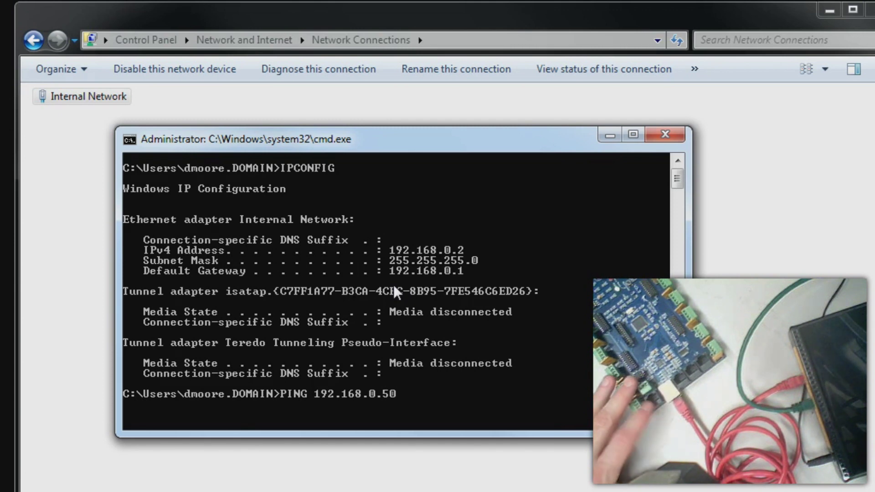
key("Return")
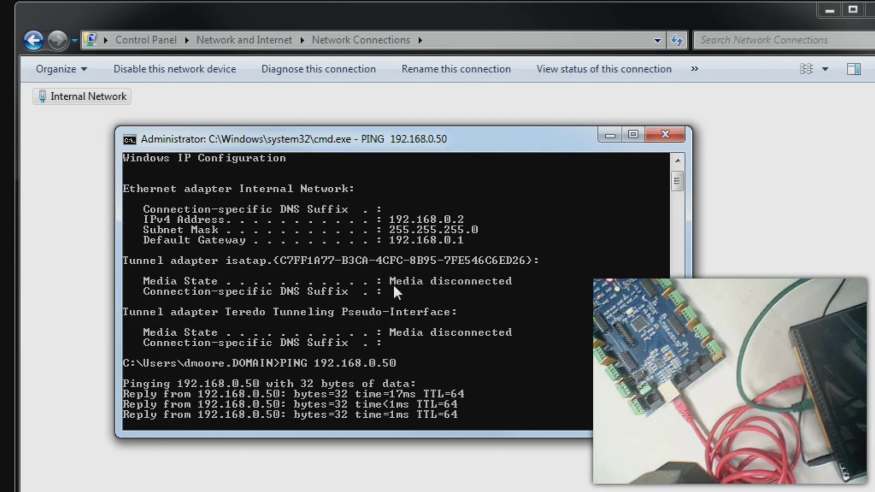
- Rerun the ping with -? to list its options
key("Up")
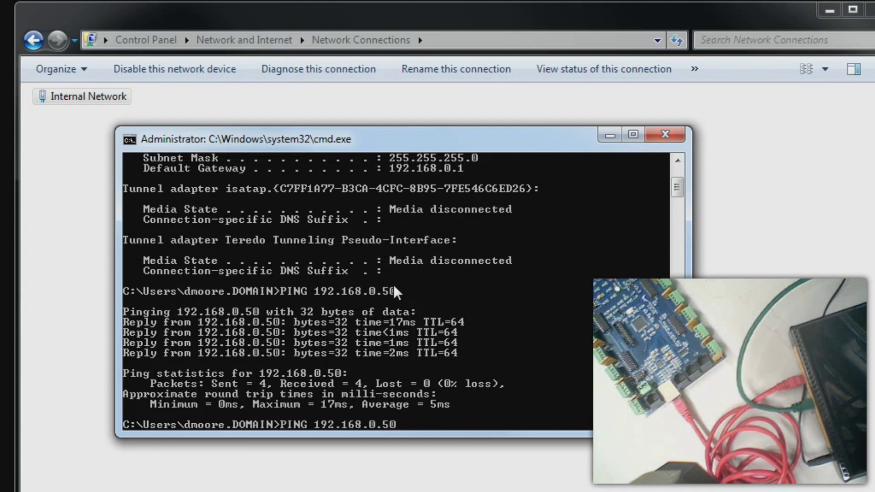
type("-?")
key("Return")
- Run a continuous ping -t to 192.168.0.50, stopping it after 32 sent, 29 received
key("Up")
key("BackSpace")
type("T")
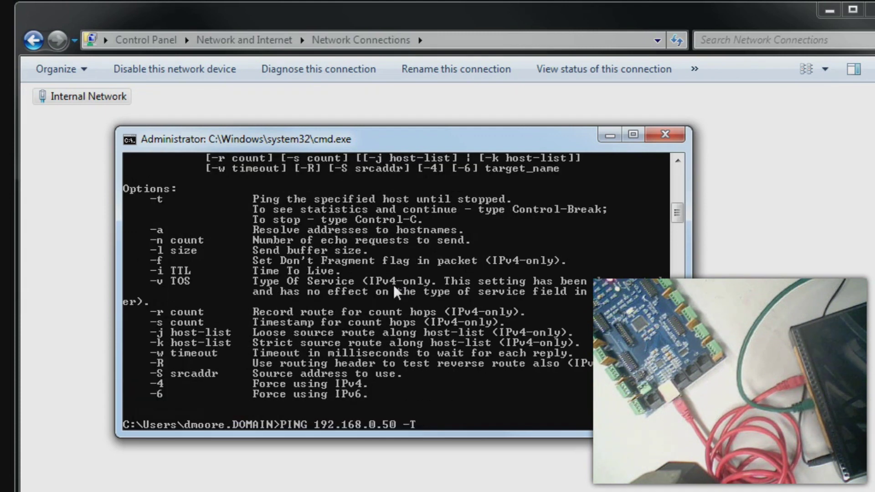
key("BackSpace")
type("t")
key("Return")
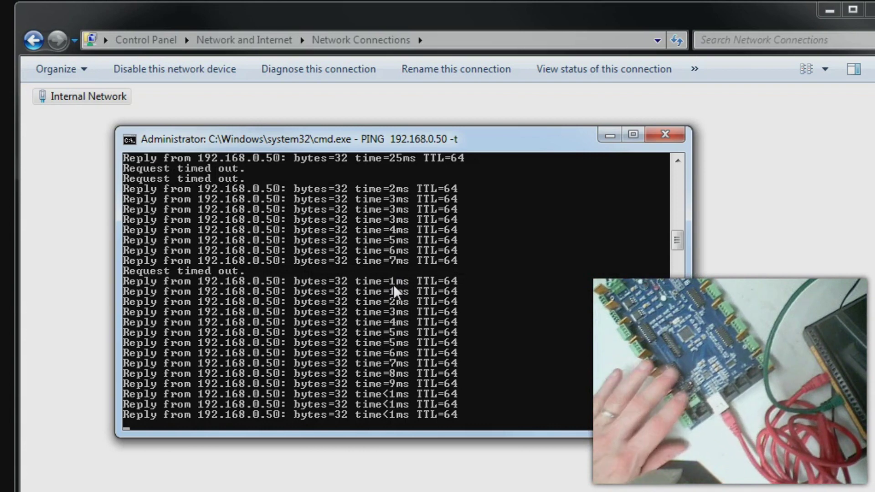
key("ctrl+c")
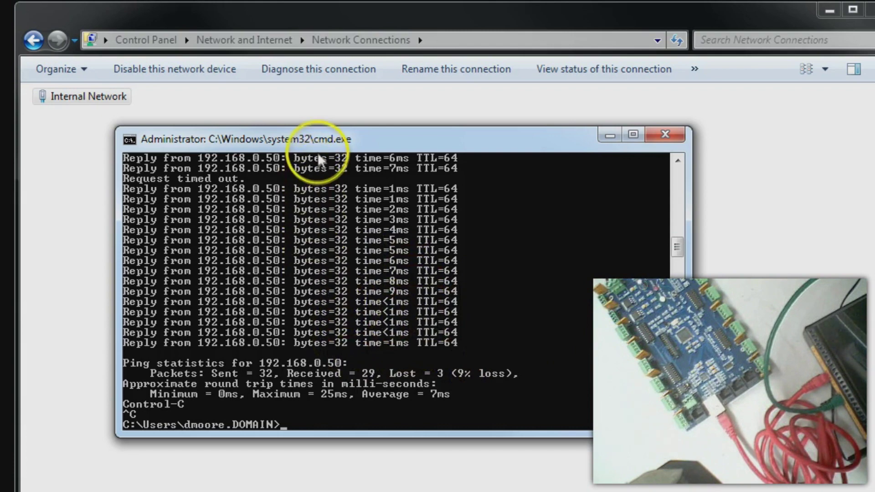
left_click_drag(314, 143, 339, 128)
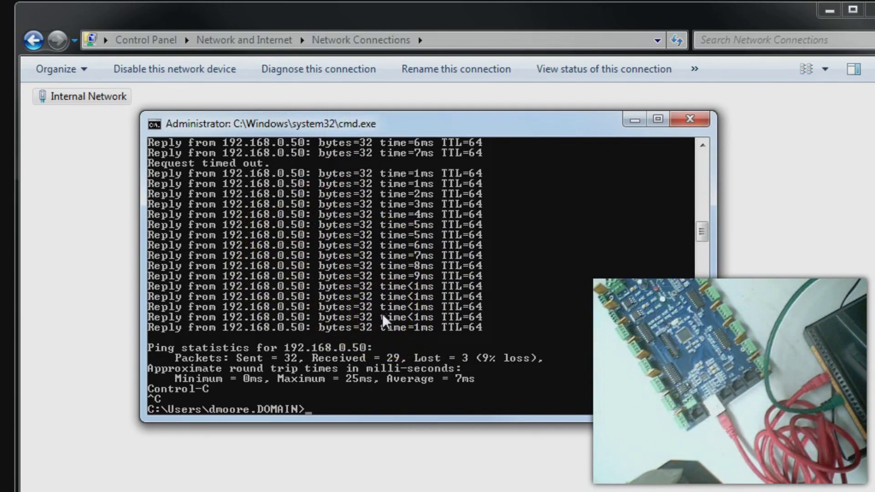
- Close the command window and launch Advatek Assistant V2.1.3.exe, allowing it to run
left_click(634, 121)
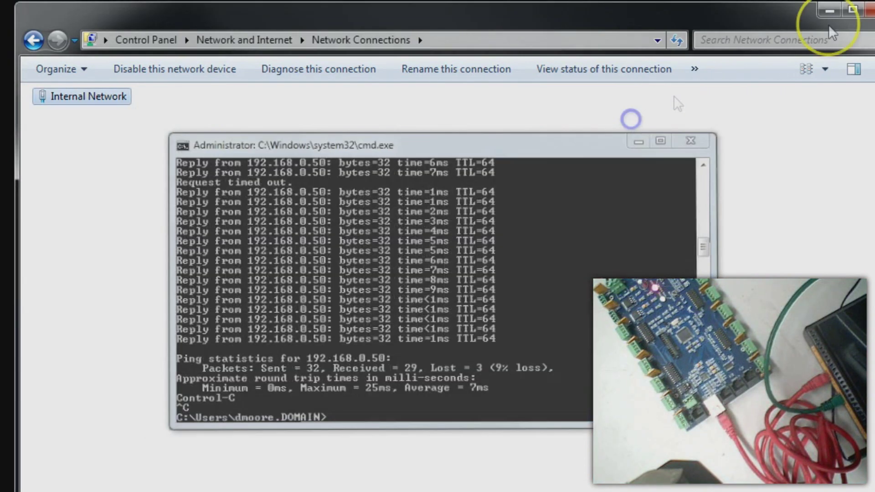
left_click(821, 12)
left_click(353, 135)
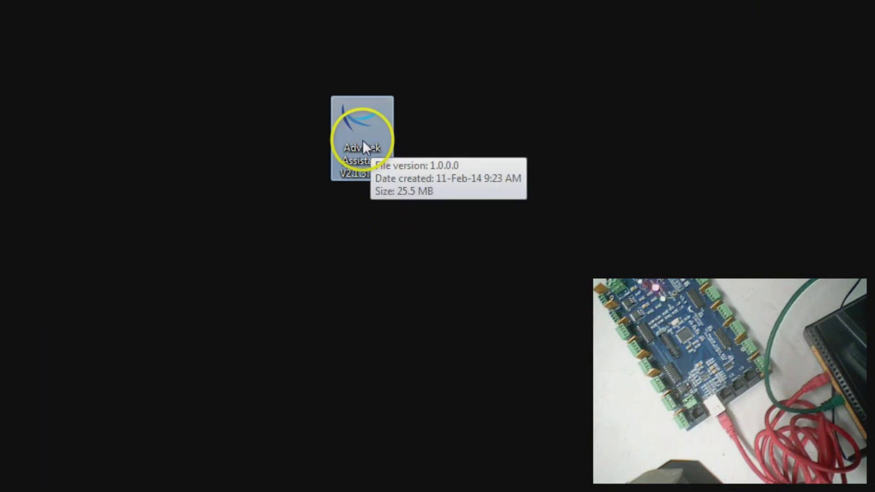
double_click(363, 141)
left_click(627, 229)
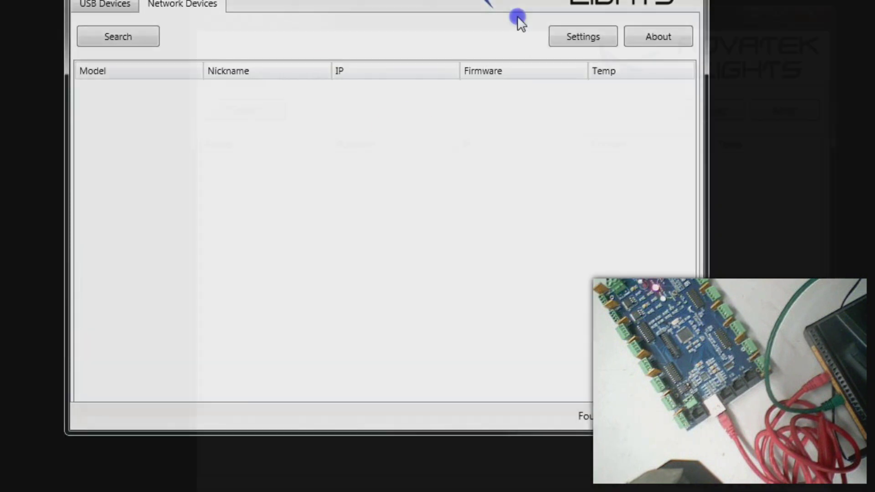
- Search Network Devices, finding the PixLite 16 at 192.168.0.50 with firmware V1.2.7
left_click(480, 21)
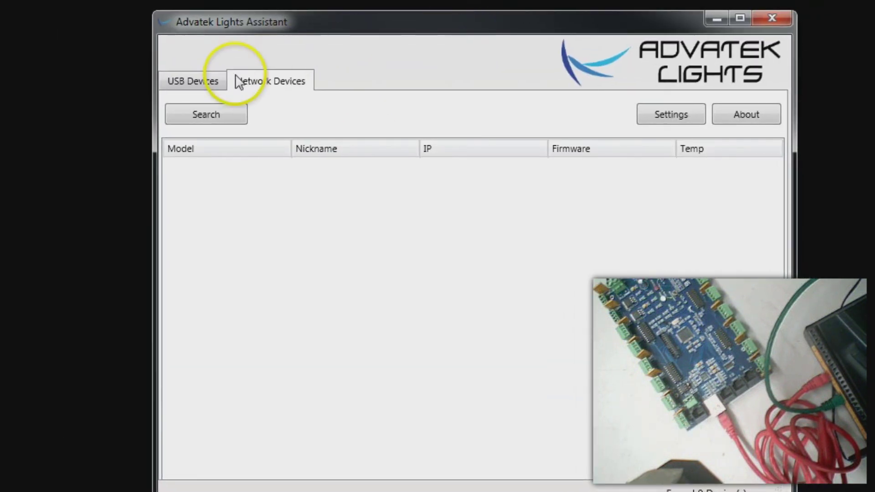
left_click(187, 86)
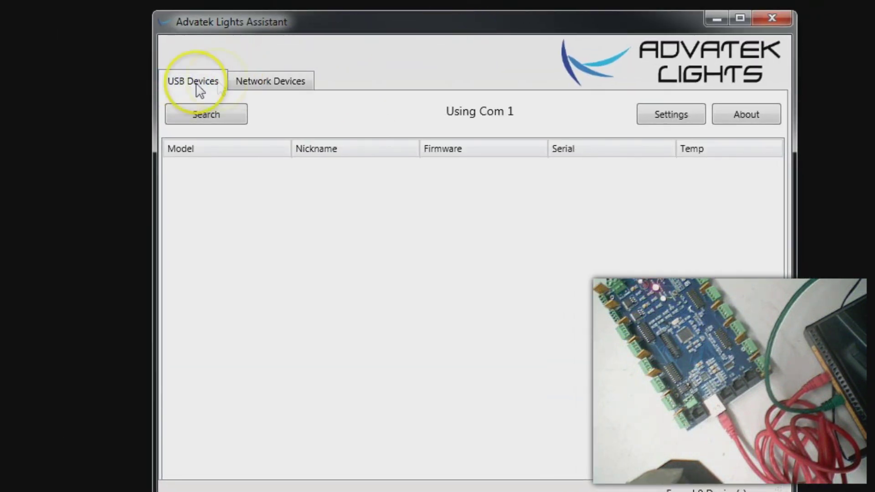
left_click(272, 84)
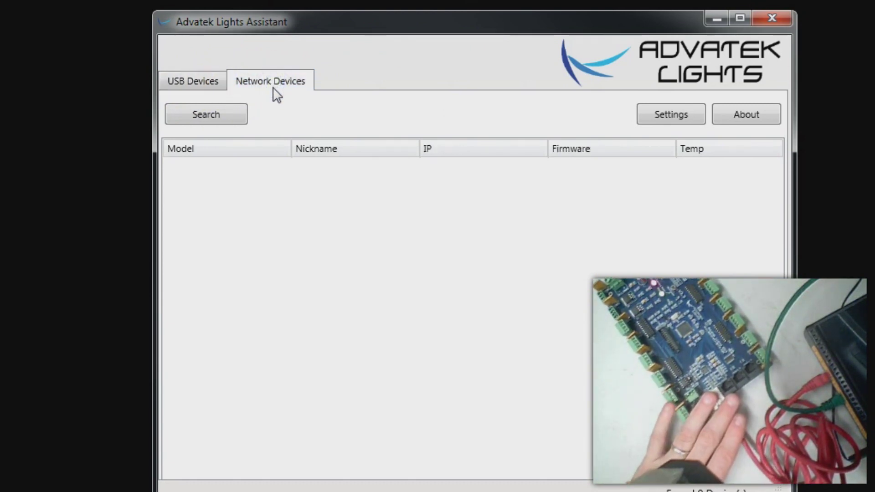
left_click(212, 114)
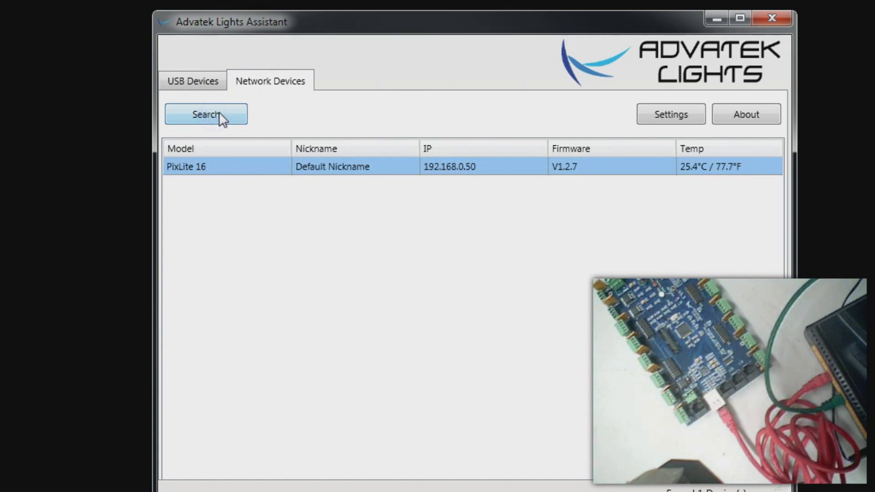
left_click(173, 168)
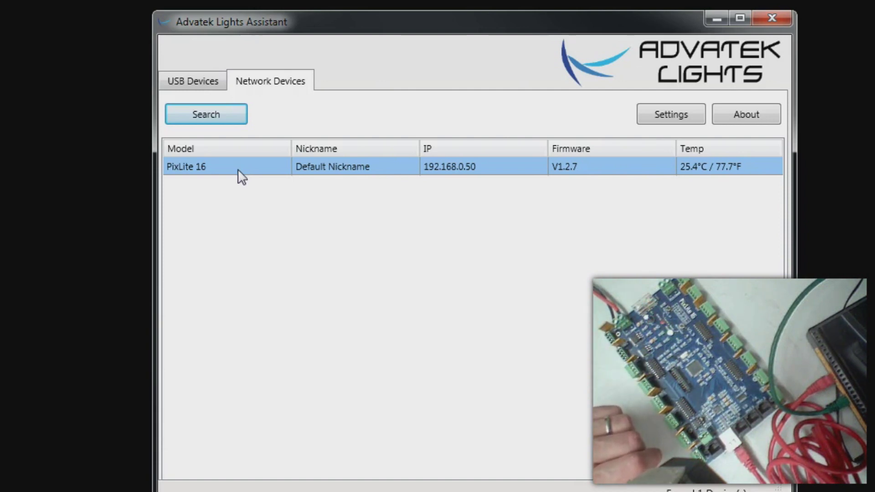
left_click(238, 170)
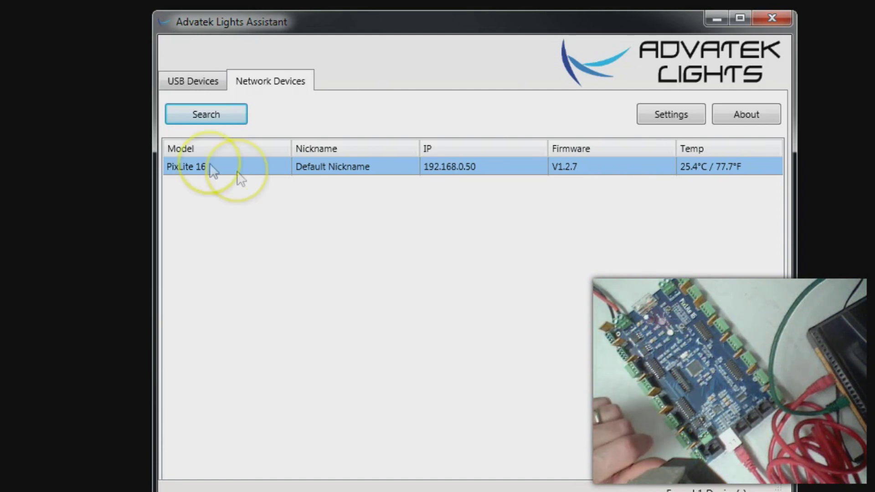
left_click(357, 165)
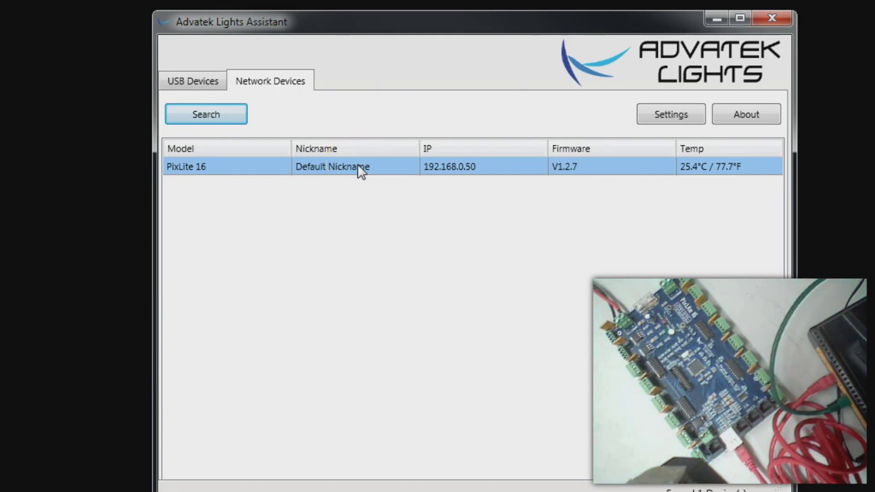
left_click_drag(357, 165, 460, 164)
left_click_drag(565, 165, 739, 171)
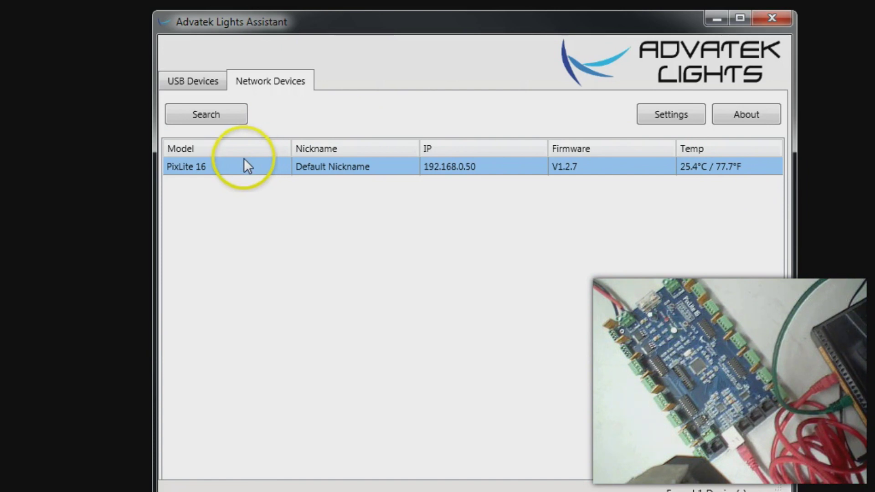
- Open the PixLite 16 configuration's Network tab and select the first IP octet of 192.168.0.50
double_click(215, 168)
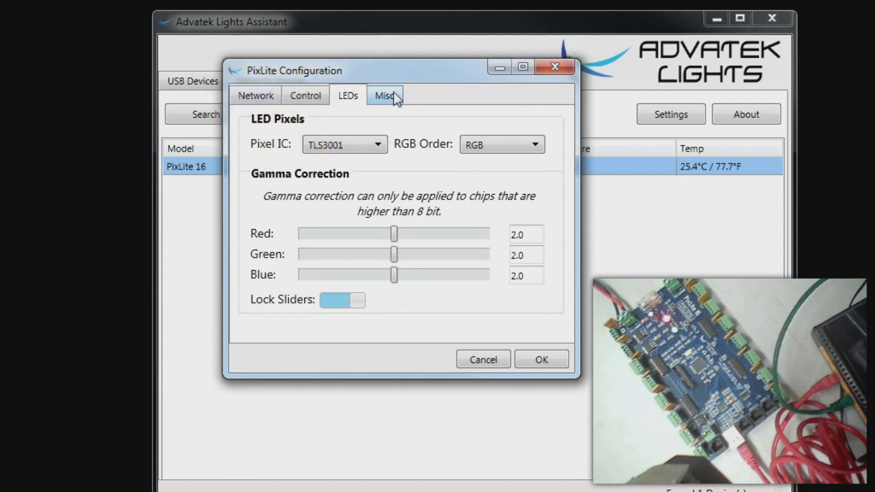
left_click(306, 105)
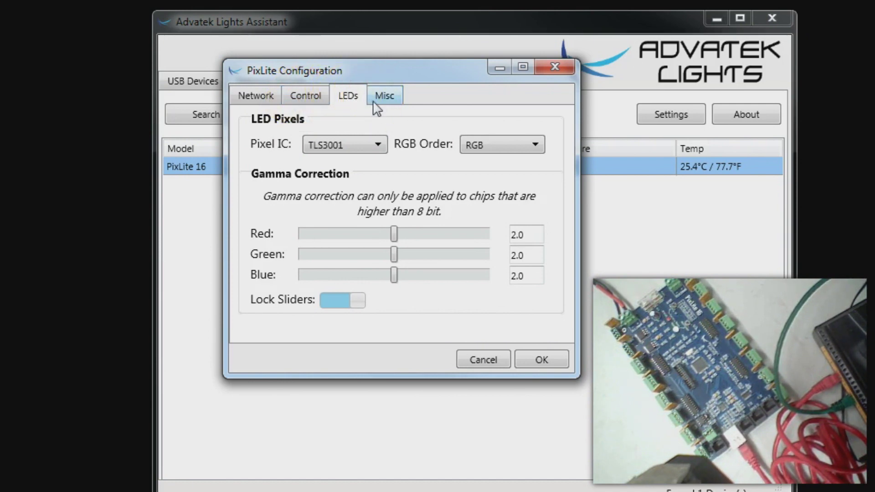
left_click(248, 95)
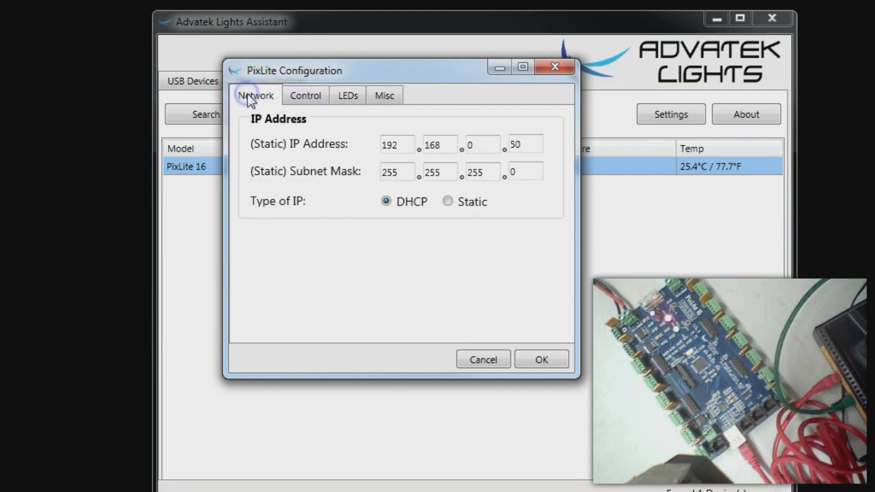
double_click(397, 144)
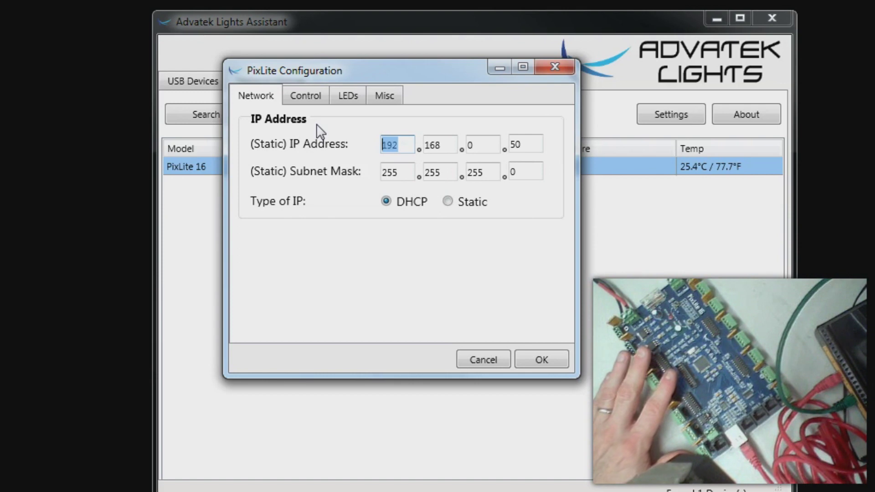
- Make the static IP read 192.168.1 with the fourth octet cleared, then return to Command Prompt
left_click(310, 122)
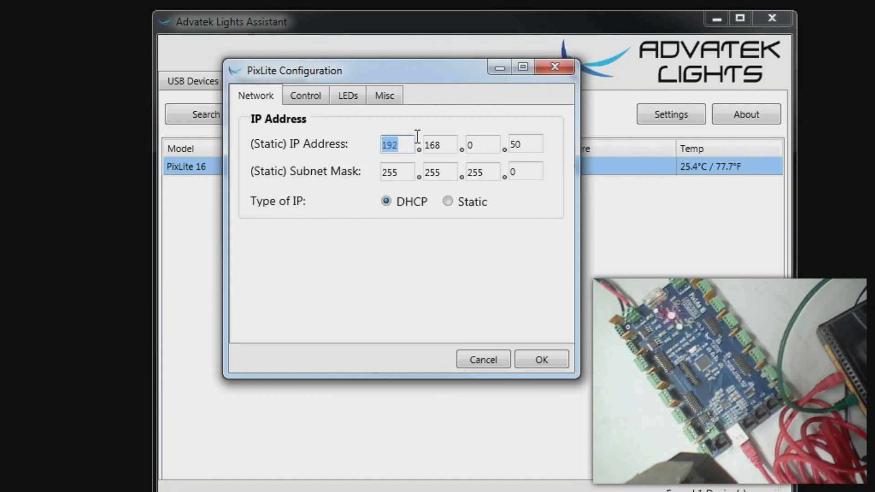
key("Tab")
key("Tab")
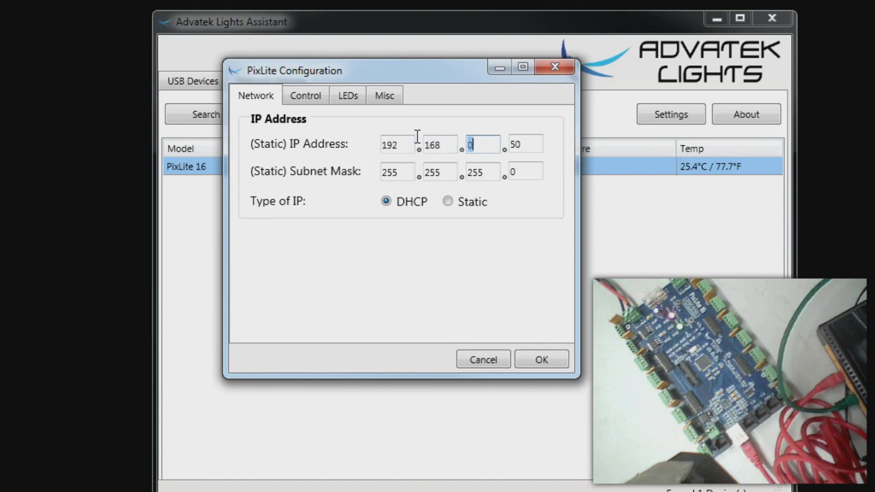
type("1")
key("Tab")
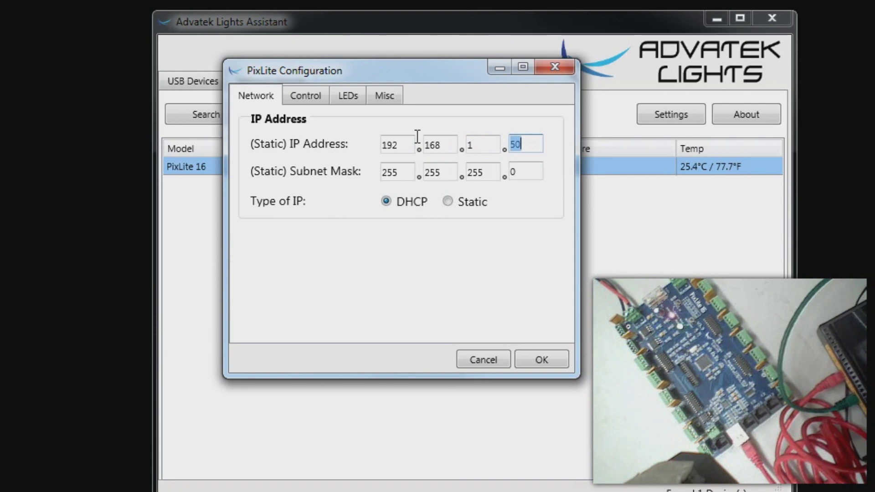
type("2")
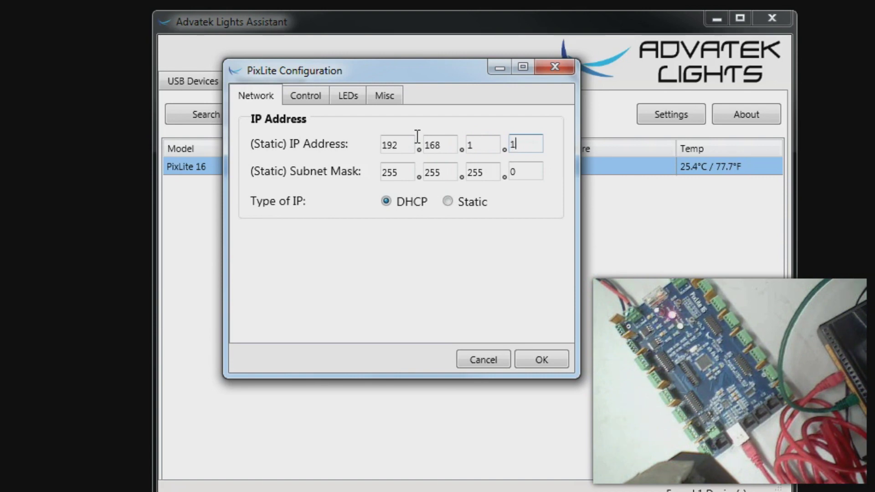
type("55")
key("BackSpace")
key("BackSpace")
key("BackSpace")
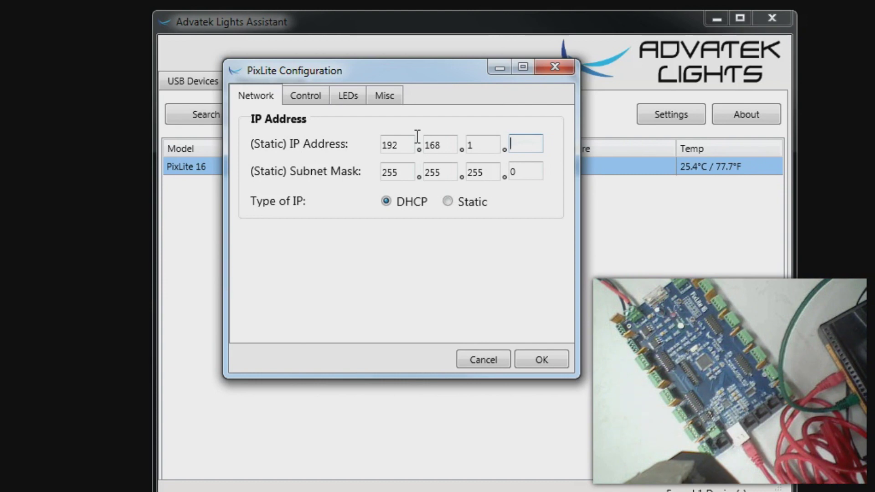
key("alt+Tab")
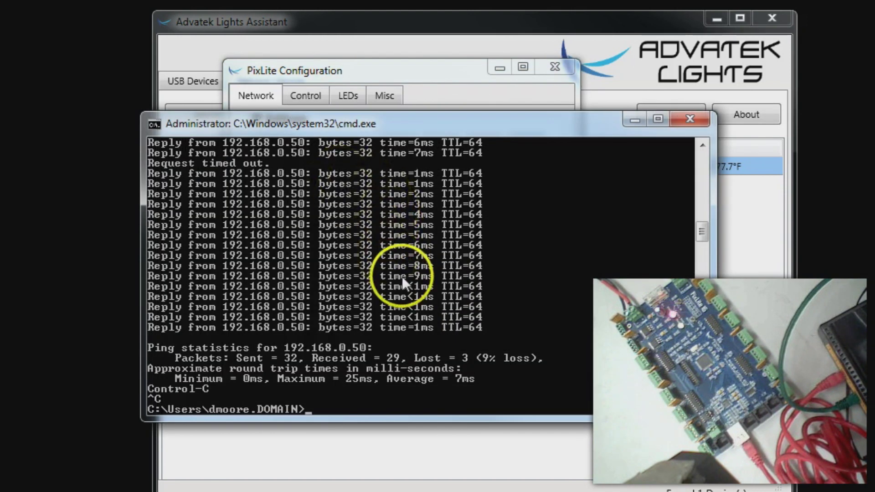
- Ping 192.168.1.176 from Command Prompt, fixing the duplicated 'ping'; it reports Destination host unreachable
type("ping")
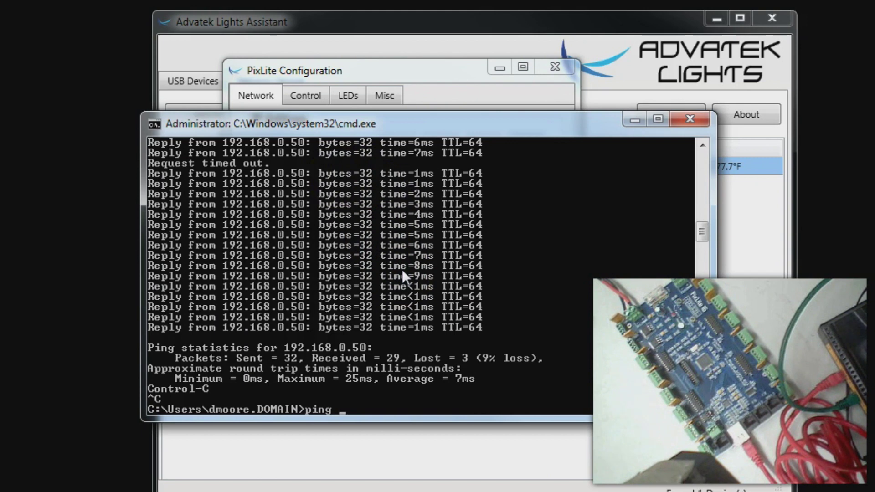
type(" ping ")
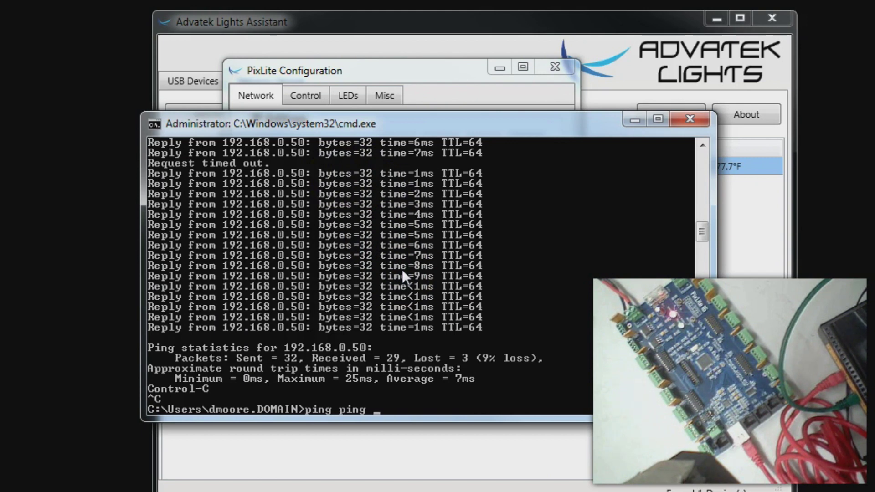
type("192.168.1")
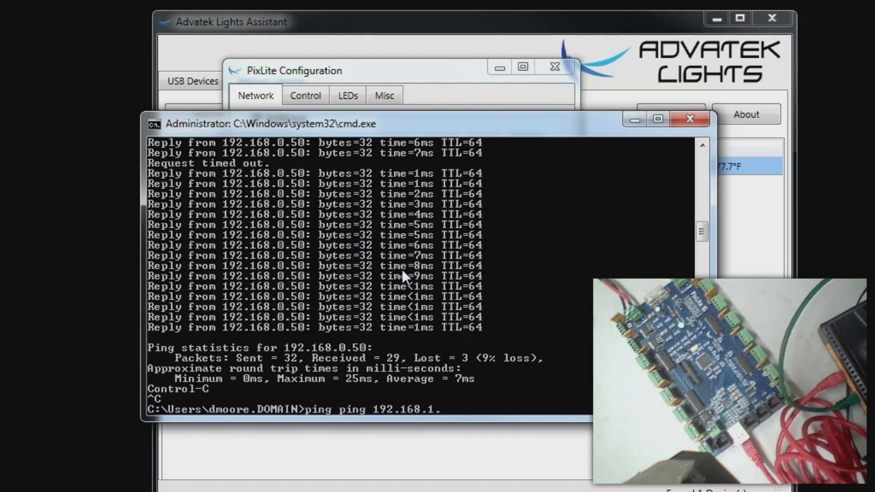
type(".176")
key("Return")
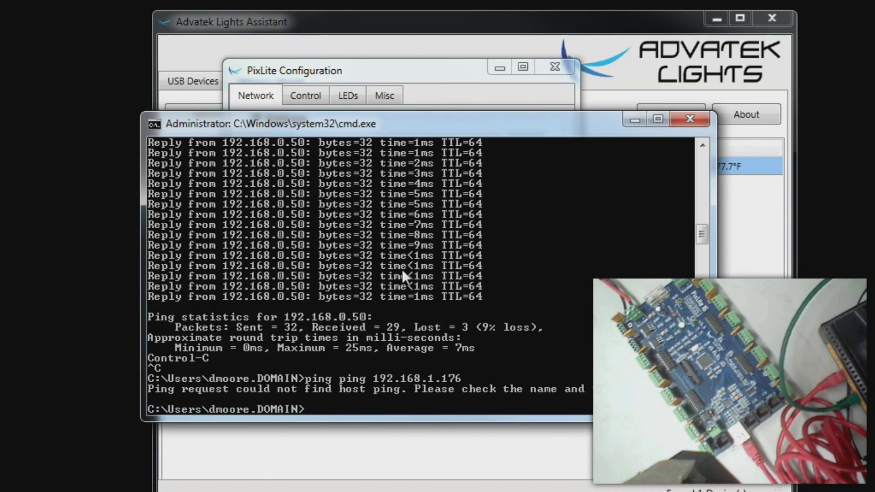
key("Up")
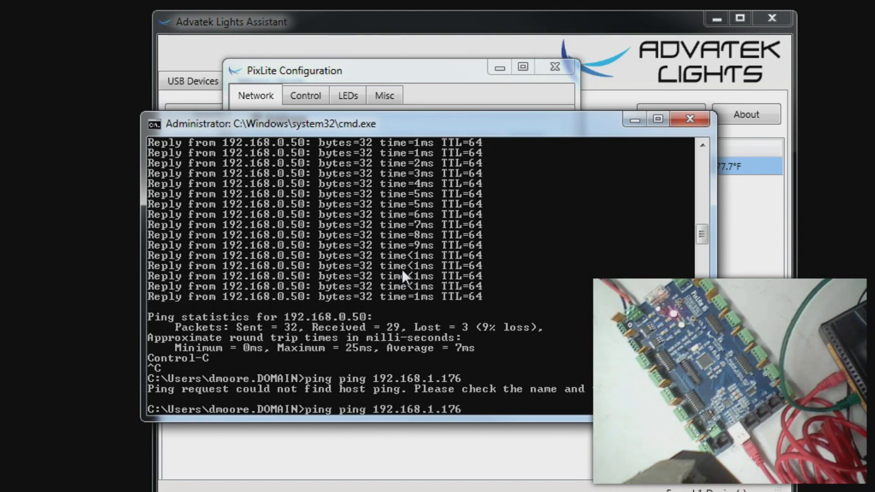
key("Home")
key("Delete")
key("Delete")
key("Delete")
key("Delete")
key("Delete")
key("Return")
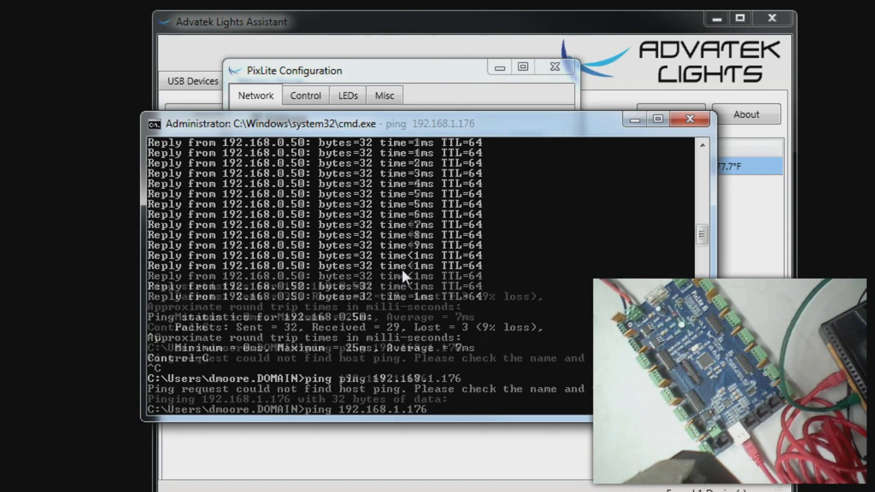
left_click(444, 280)
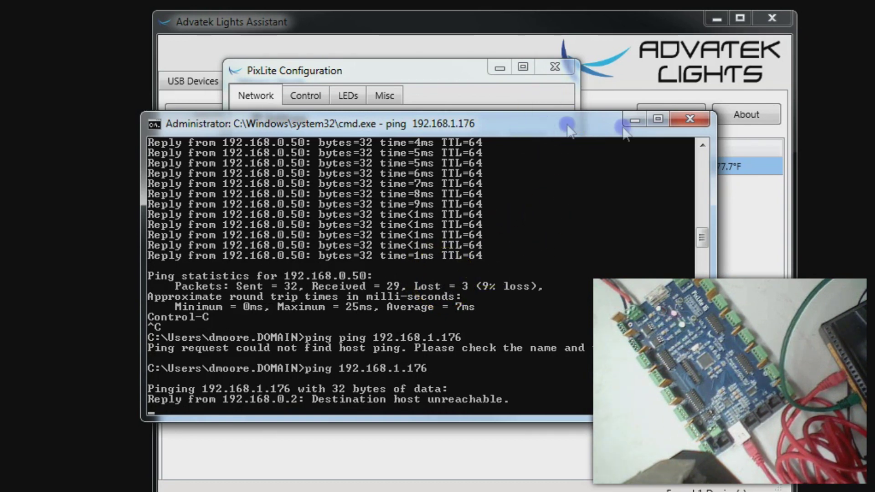
left_click(634, 120)
- Give the PixLite 16 static IP 192.168.1.176 with mask 255.255.255.0 and apply it
left_click(524, 143)
type("1")
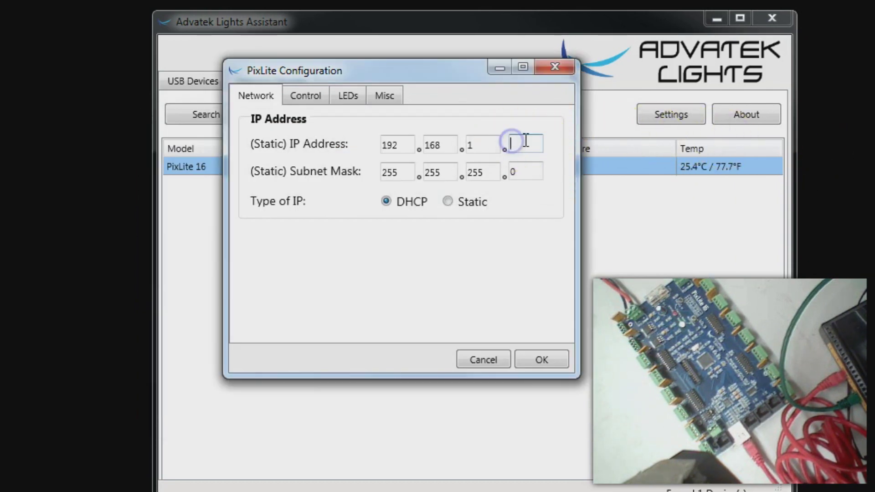
type("76")
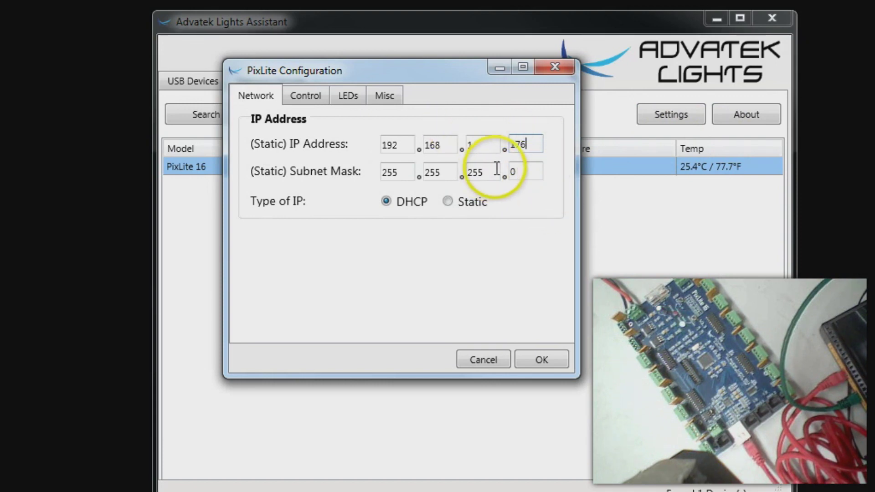
left_click_drag(496, 171, 413, 169)
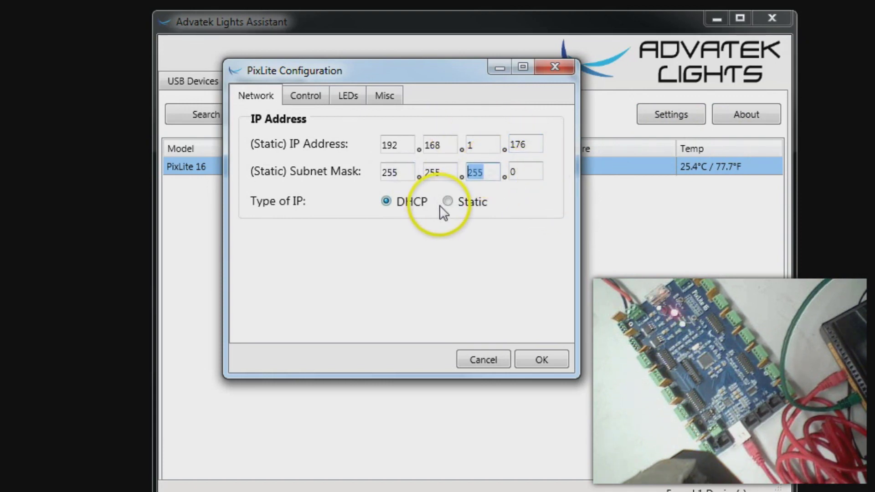
left_click(525, 172)
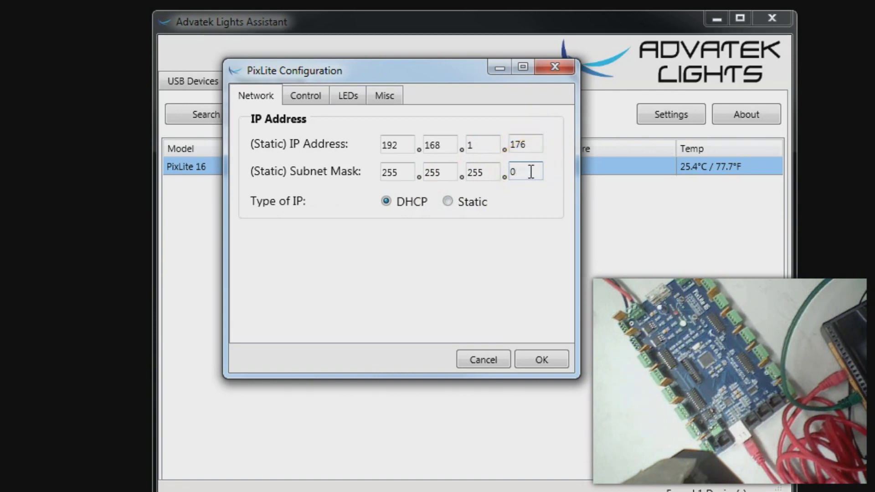
left_click(447, 201)
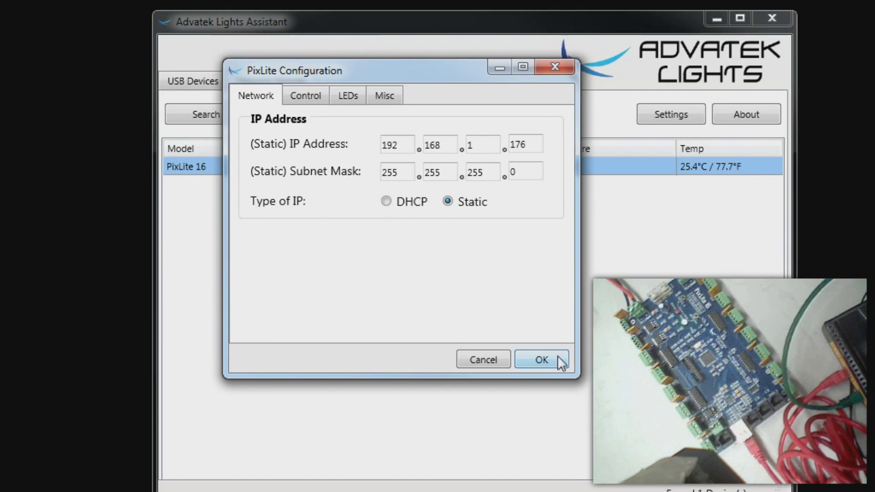
left_click(542, 360)
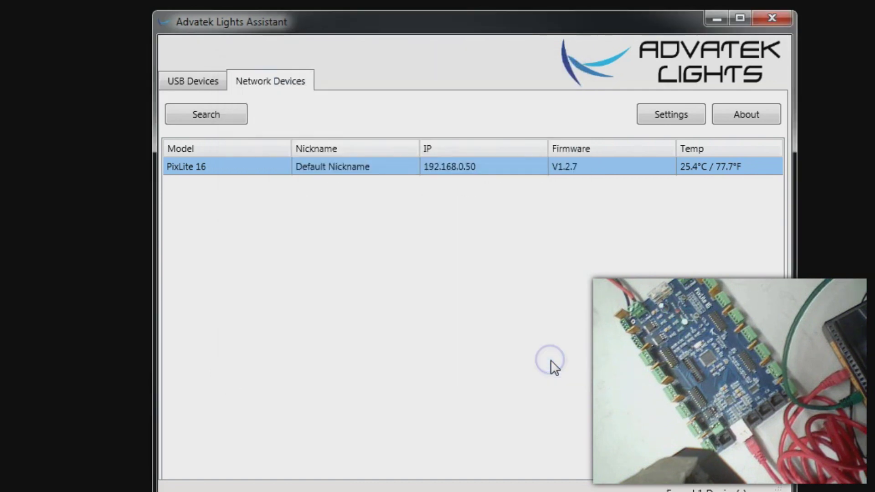
- Reopen and cancel the PixLite 16 configuration, then rerun the network search, which finds nothing
double_click(392, 167)
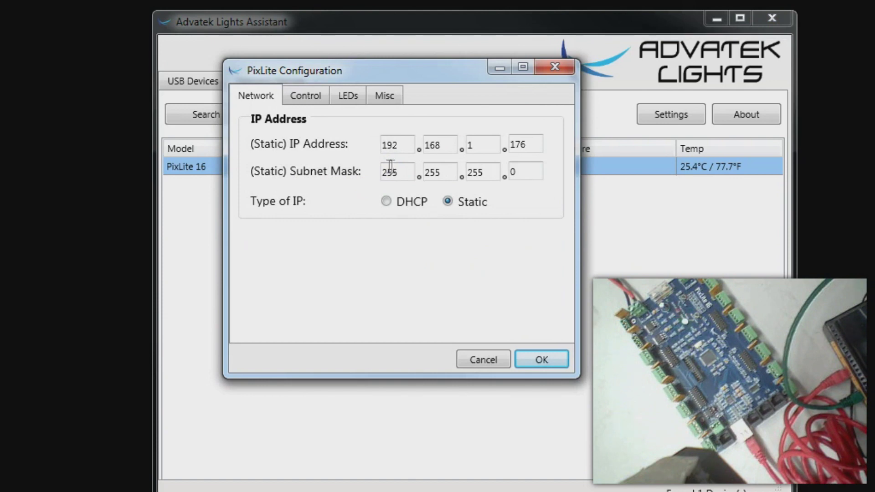
left_click(478, 360)
left_click(210, 115)
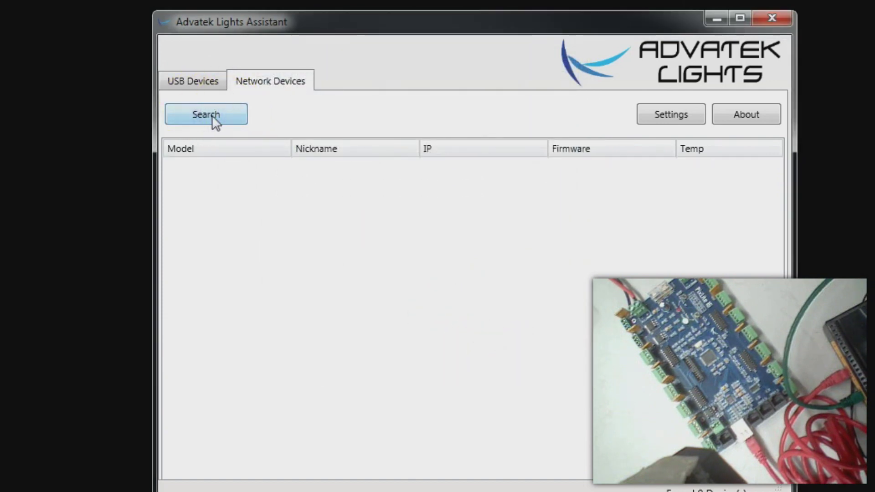
left_click(210, 122)
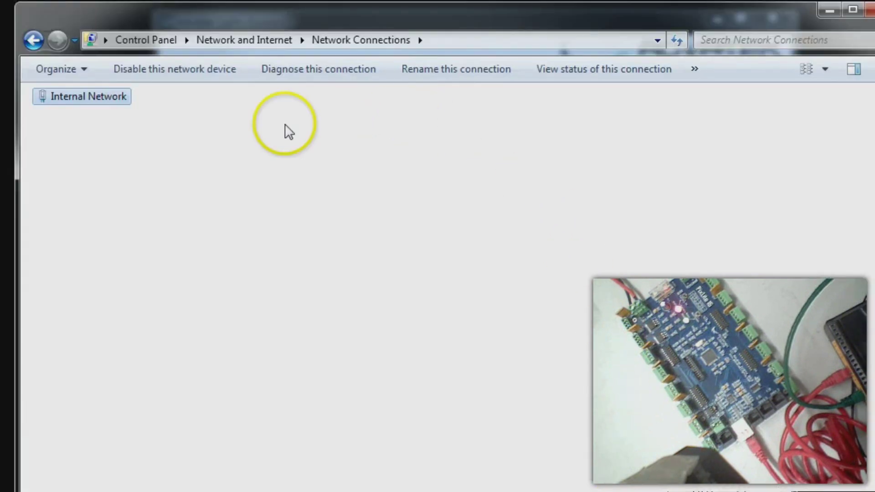
- Change the Internal Network adapter's IPv4 address to 192.168.1.2
right_click(101, 96)
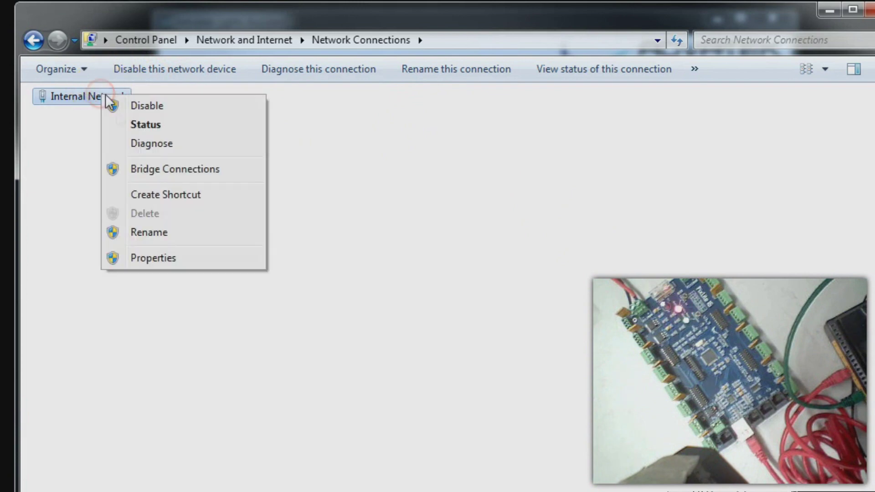
left_click(188, 256)
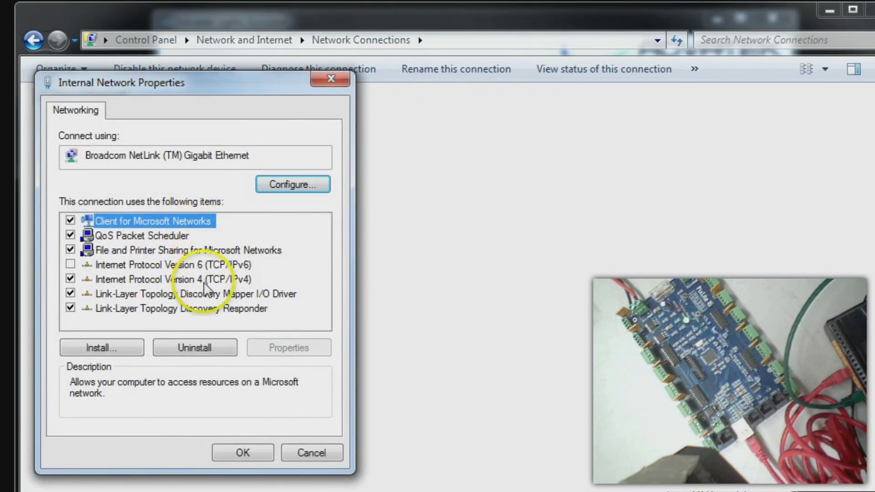
double_click(208, 279)
double_click(312, 291)
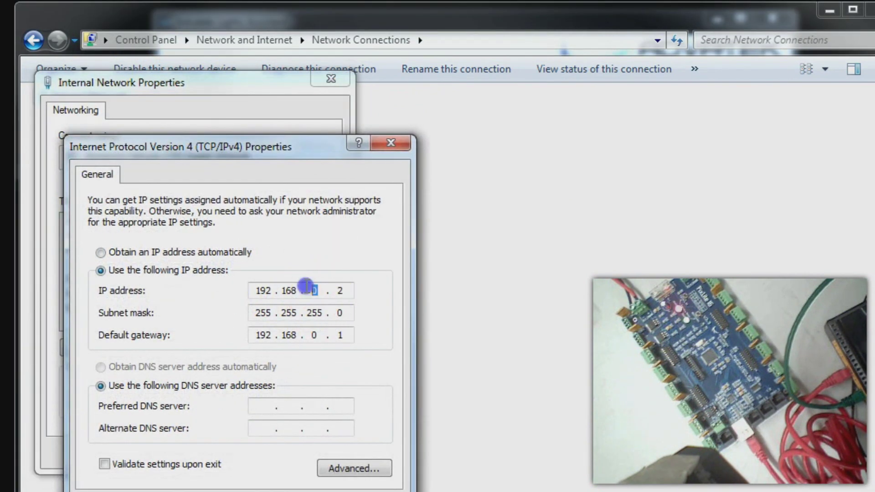
type("1")
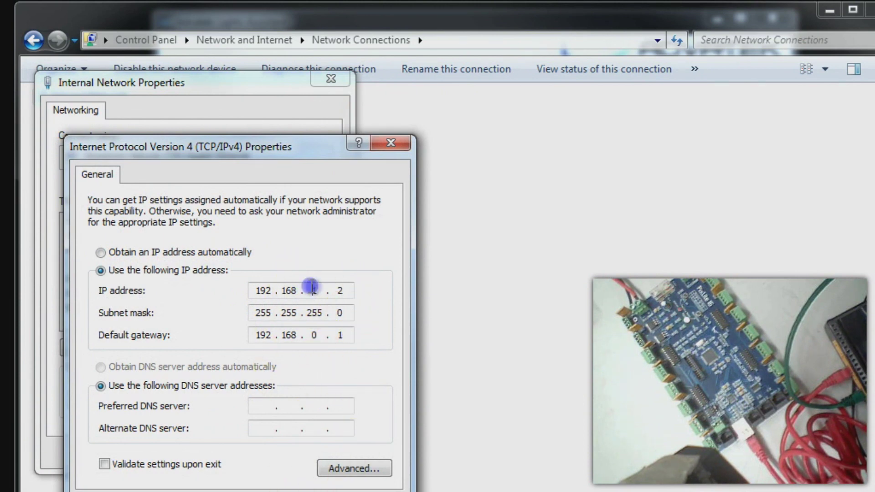
double_click(327, 290)
left_click(313, 490)
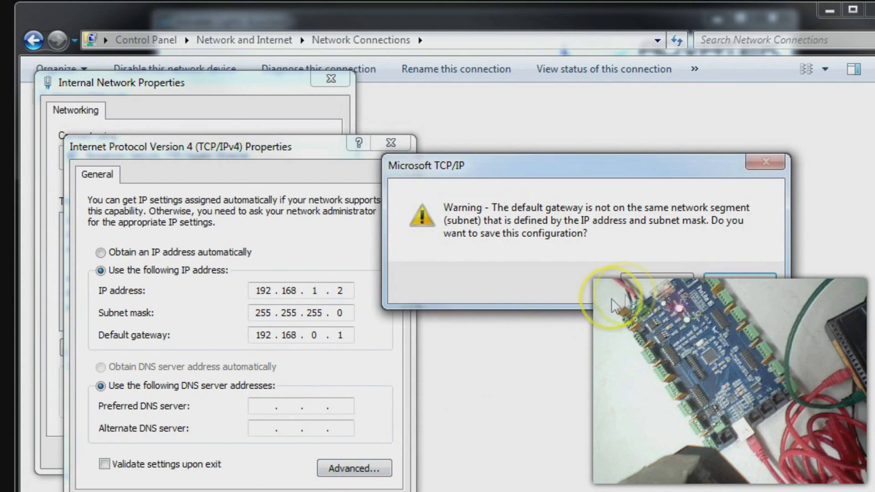
left_click(724, 289)
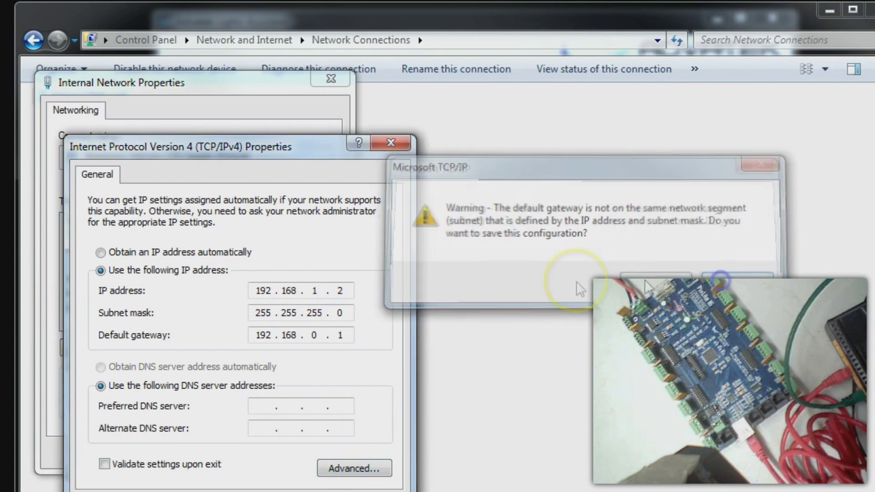
- Set the adapter's default gateway to 192.168.1.1 and save the properties
double_click(315, 336)
type("1")
left_click(305, 484)
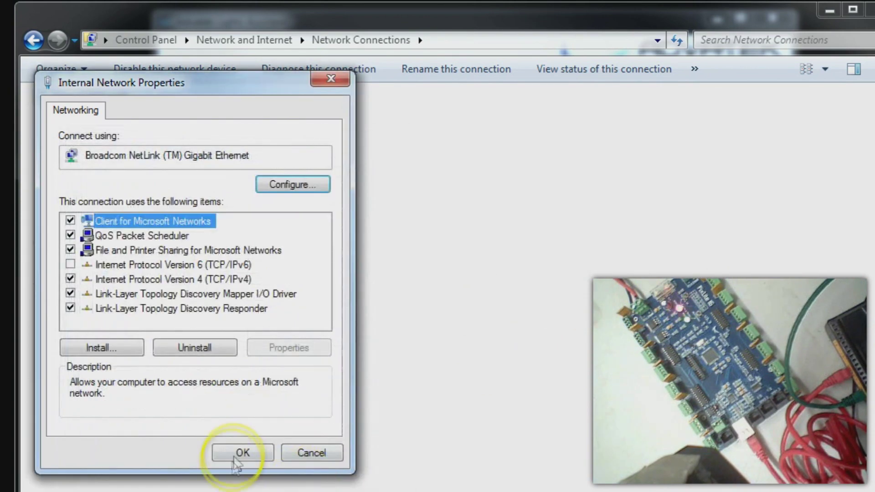
left_click(240, 454)
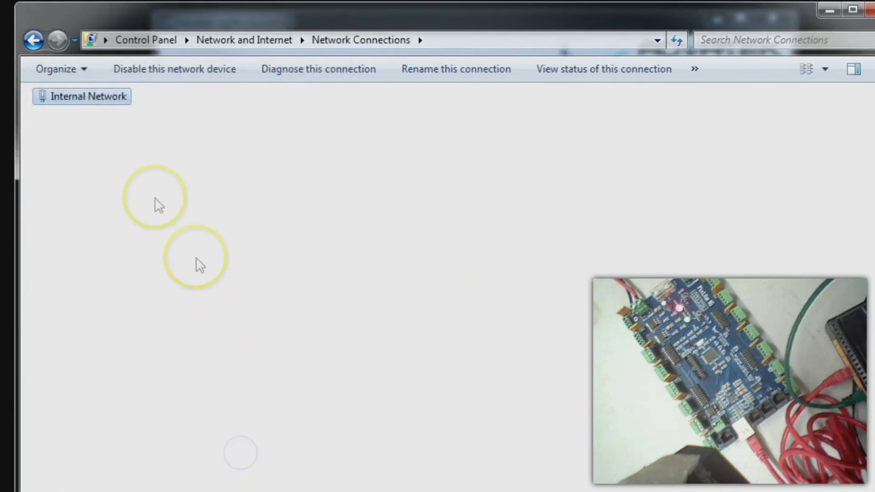
left_click(853, 14)
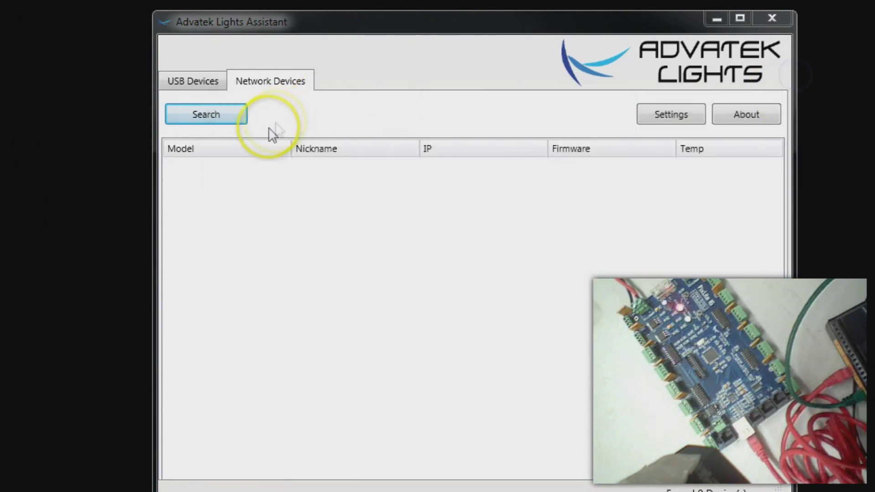
- Search again and open the configuration of the PixLite 16 found at 192.168.1.176
left_click(210, 115)
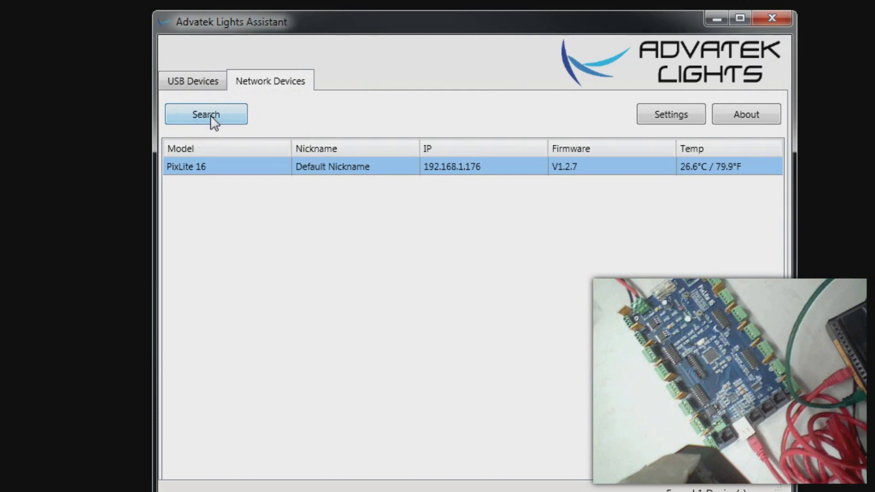
double_click(294, 168)
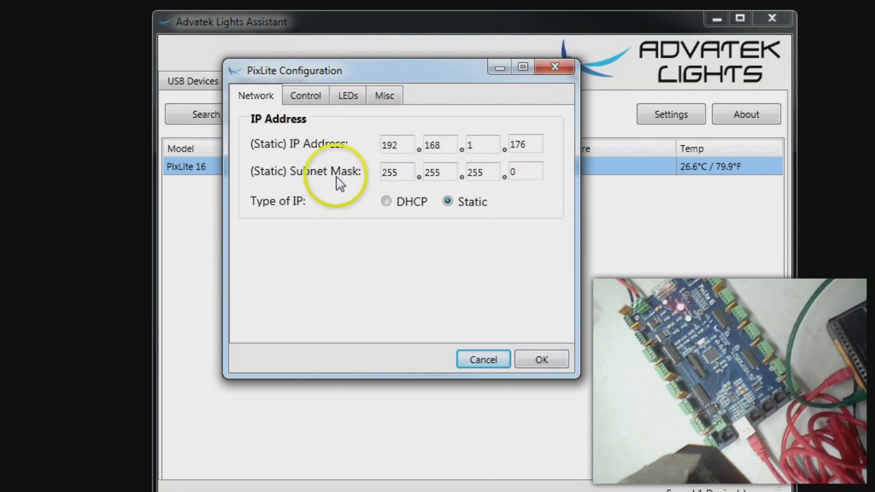
- Change the nickname on the Misc tab to MegaTree, save, and search again
left_click(303, 93)
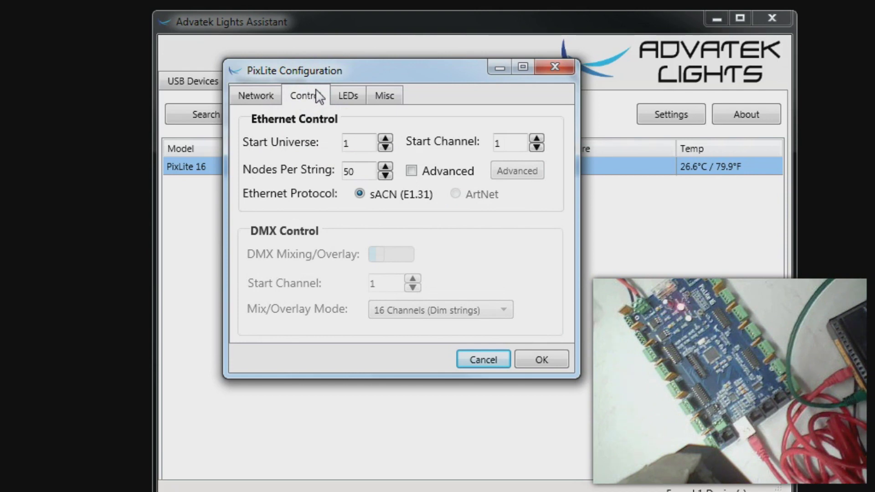
left_click(387, 94)
left_click_drag(410, 150, 175, 100)
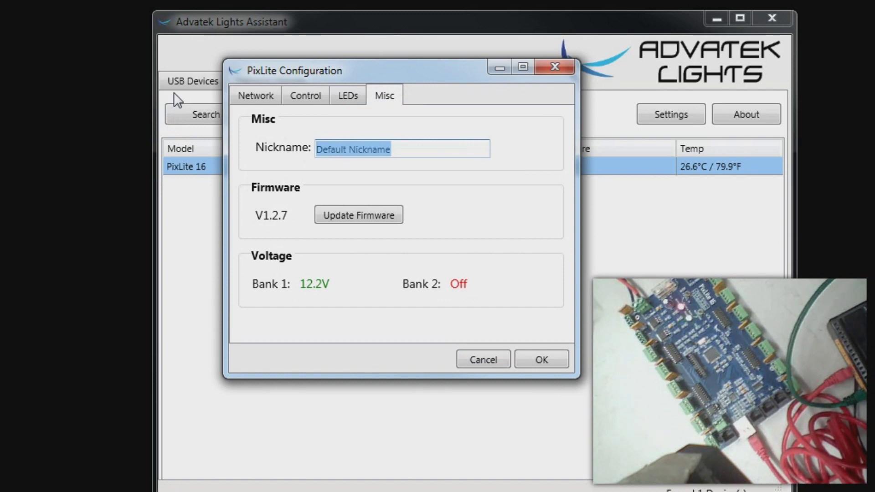
type("Me")
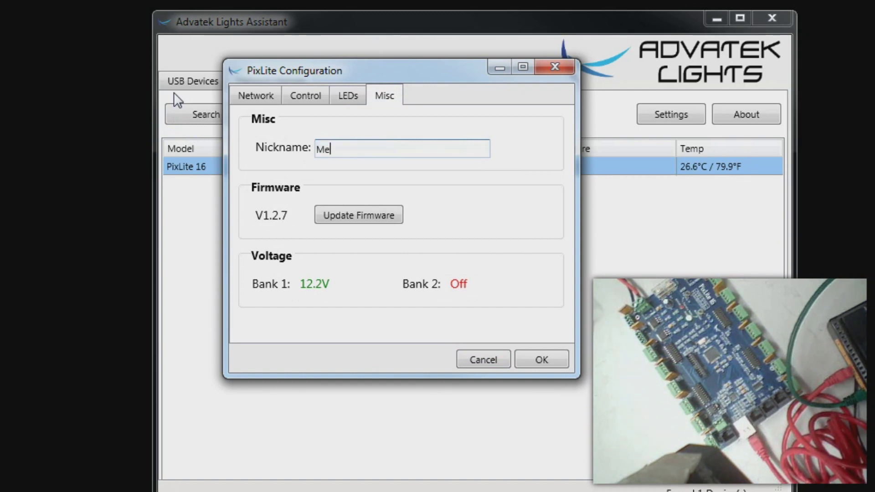
type("gaTree")
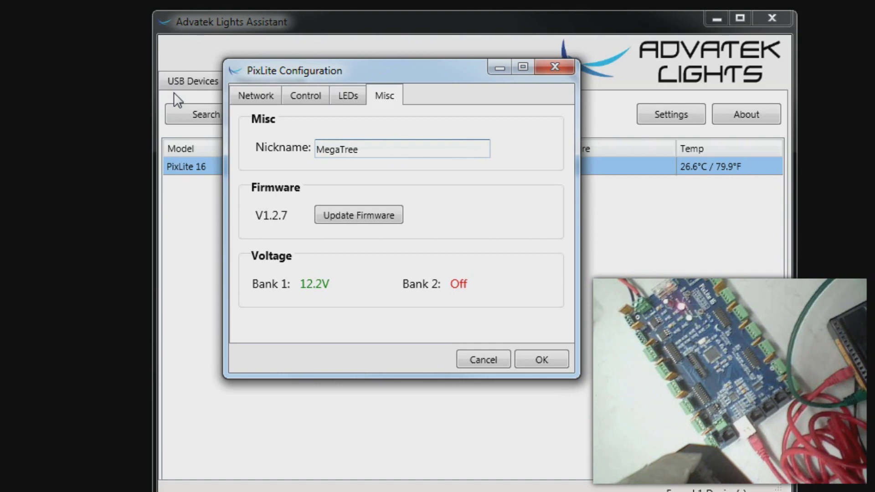
left_click(541, 359)
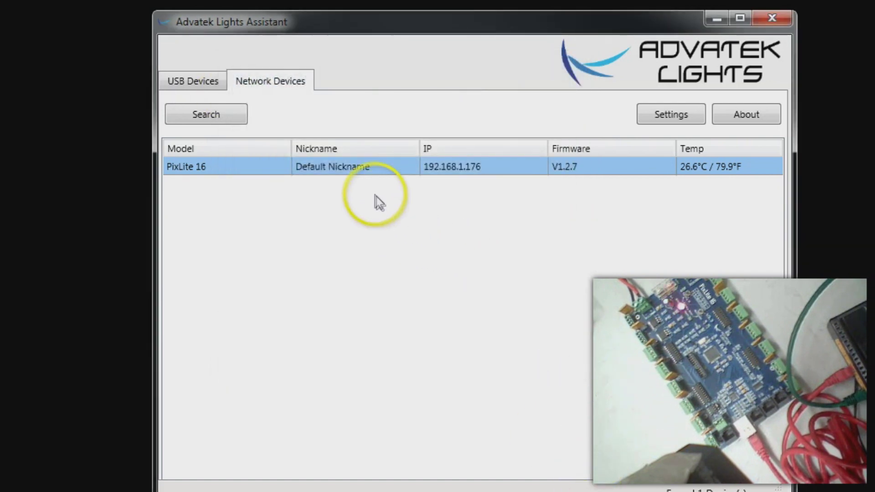
left_click(222, 115)
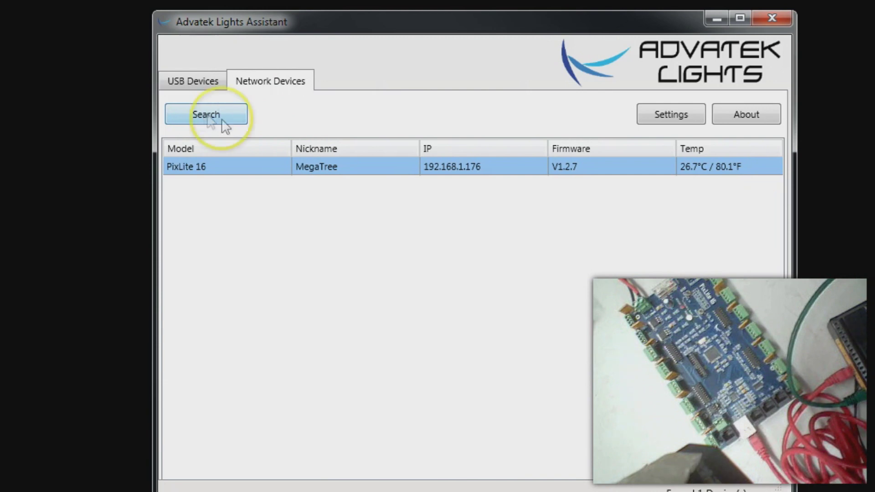
- Review MegaTree's Network tab settings and close its configuration
double_click(321, 165)
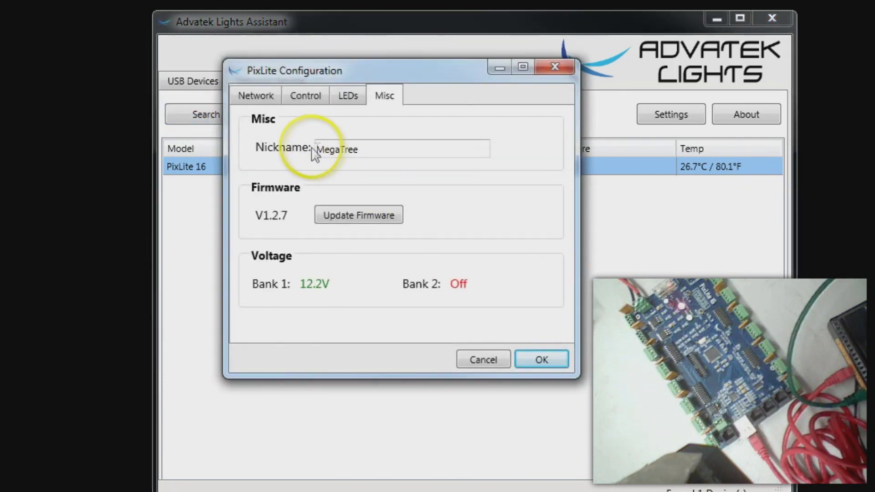
left_click(254, 95)
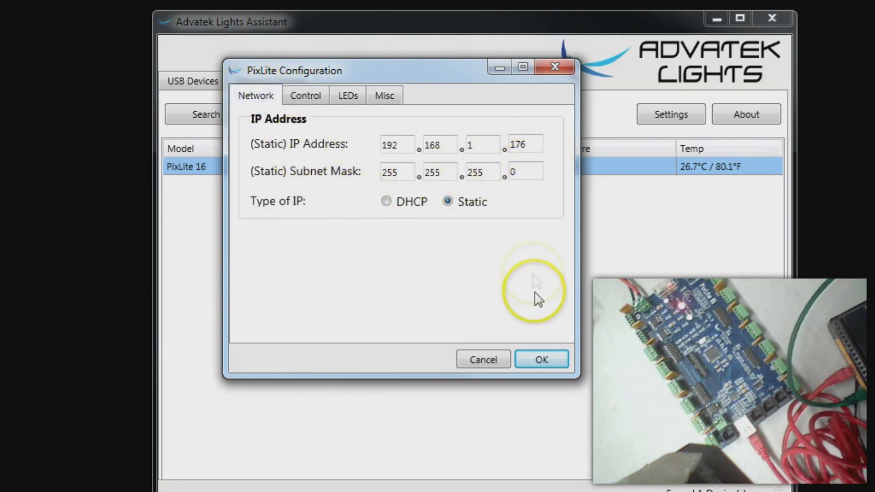
left_click(564, 359)
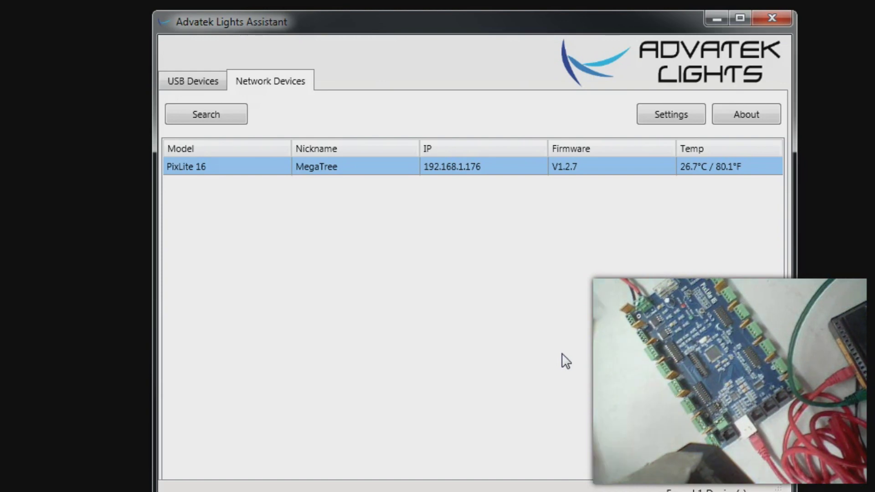
- Re-run the ping to 192.168.1.176, now getting replies, and refresh the device search
left_click(498, 371)
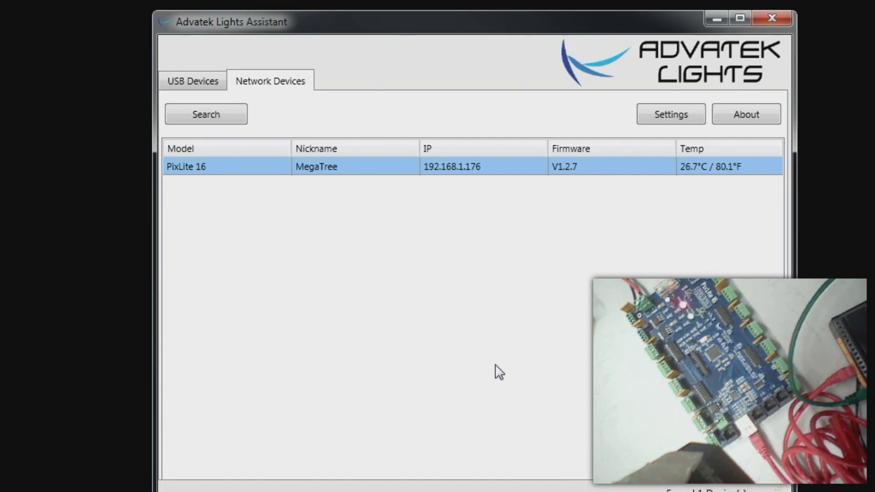
key("alt+Tab")
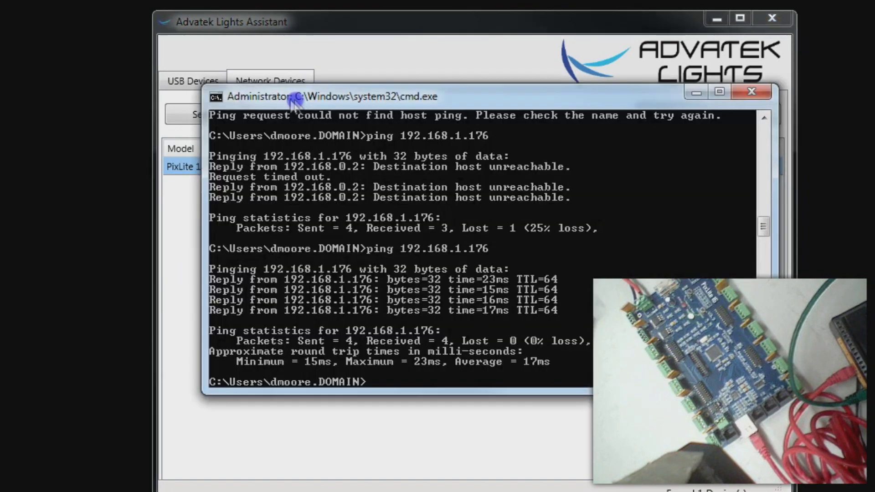
key("Return")
key("Up")
key("Return")
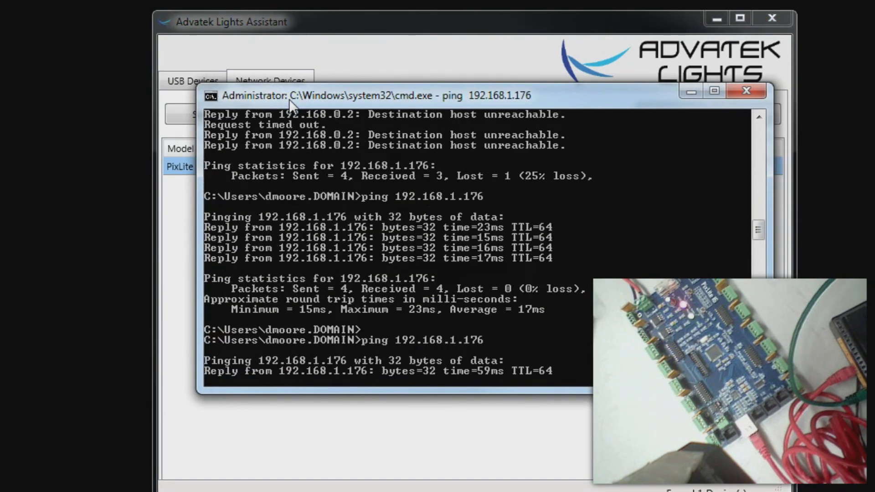
left_click(690, 92)
left_click(200, 116)
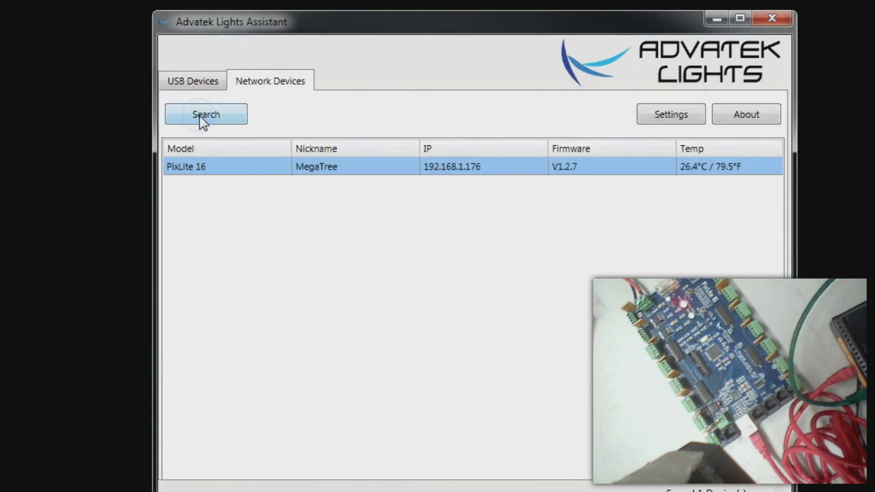
- Open MegaTree's configuration to confirm Static IP 192.168.1.176, mask 255.255.255.0
double_click(440, 167)
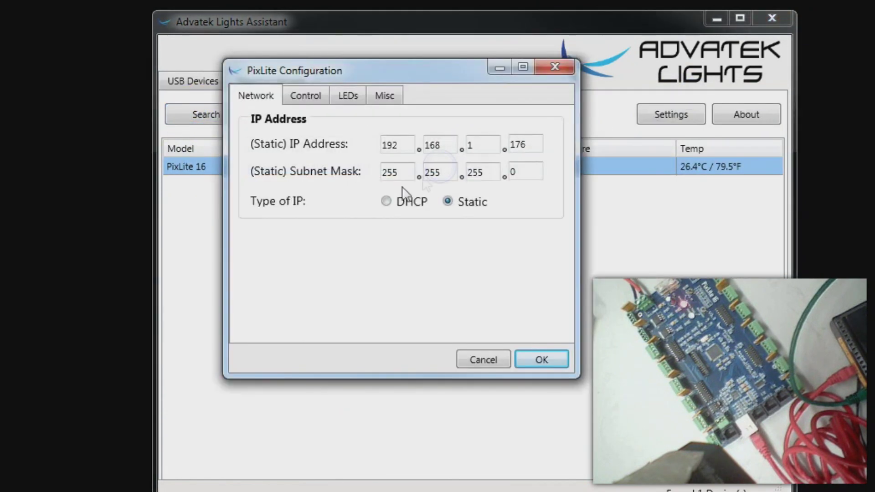